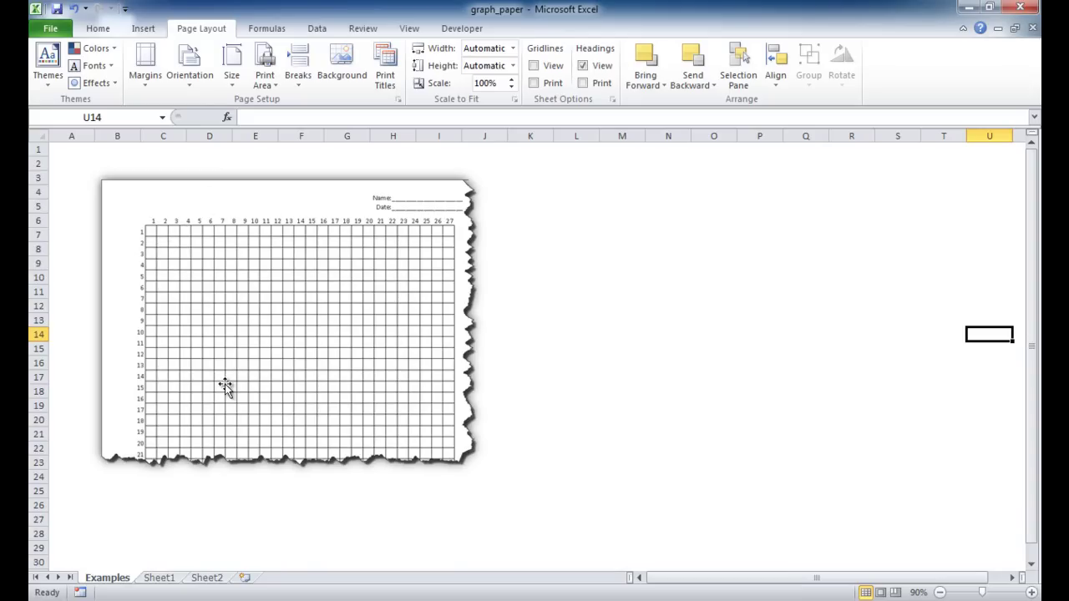
# - Restore the second, lettered-column graph-paper example picture and deselect it
pyautogui.hotkey('ctrl', 'z')
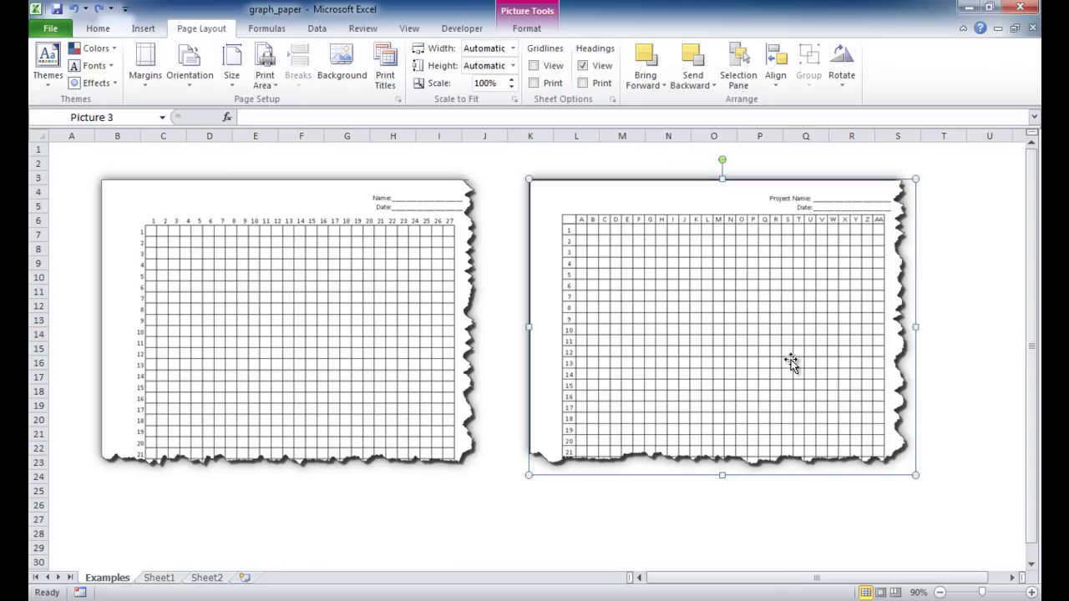
pyautogui.click(826, 507)
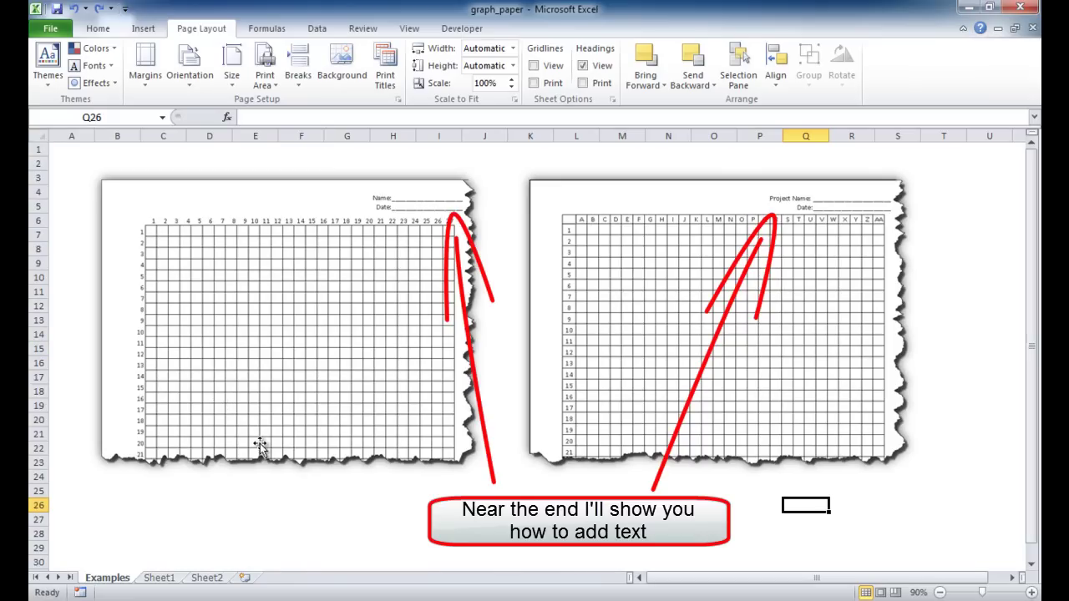
# - Switch to the empty Sheet1 of the graph_paper workbook
pyautogui.click(162, 579)
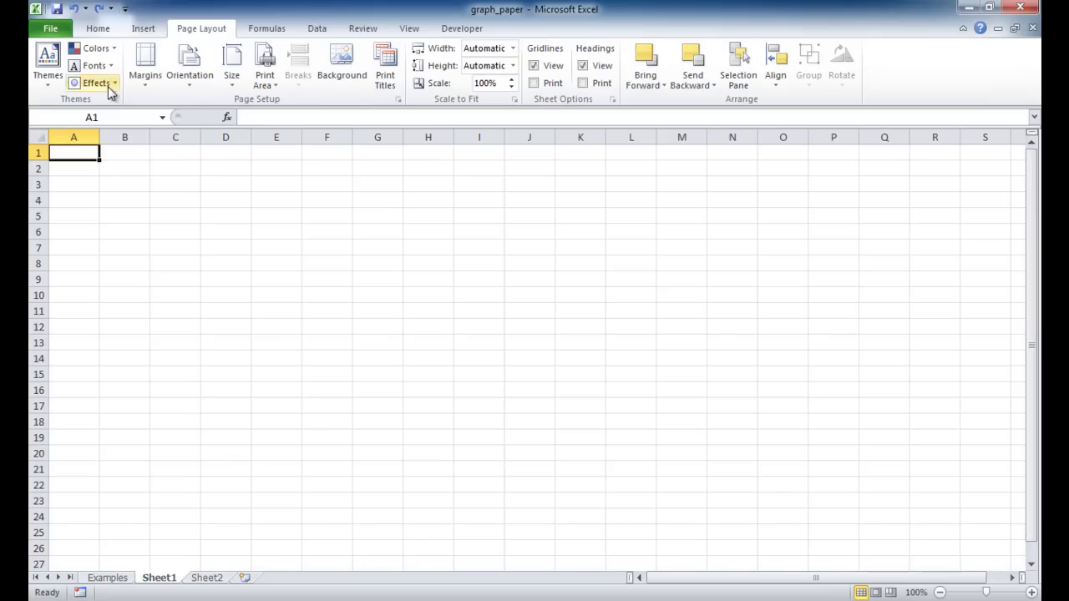
# - Set Ruler units to Inches in Excel's Advanced options
pyautogui.click(50, 29)
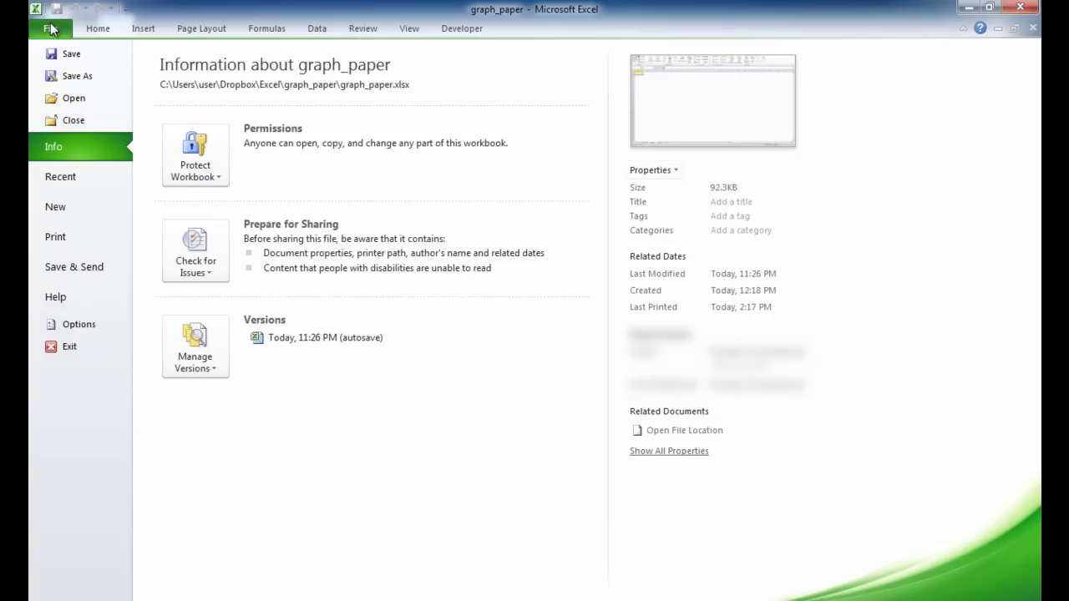
pyautogui.click(76, 325)
pyautogui.click(258, 161)
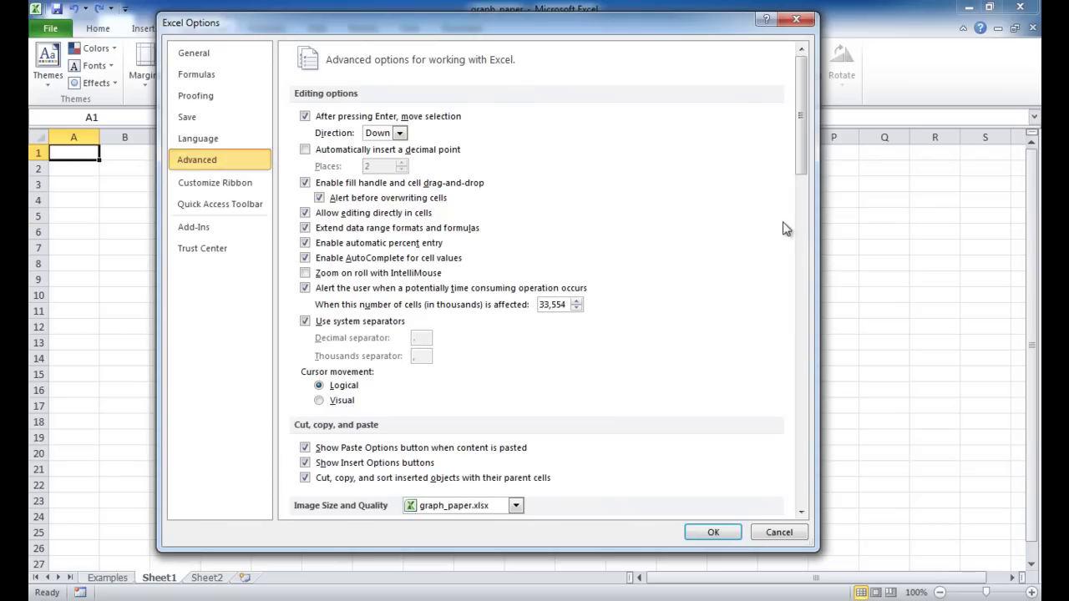
pyautogui.moveTo(798, 96); pyautogui.dragTo(798, 223)
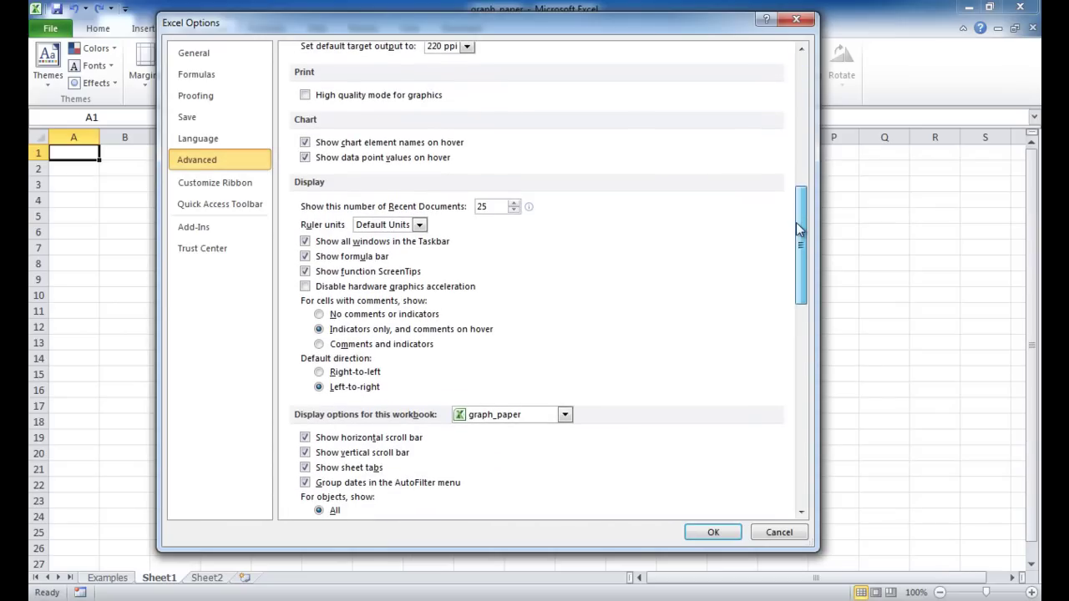
pyautogui.click(419, 225)
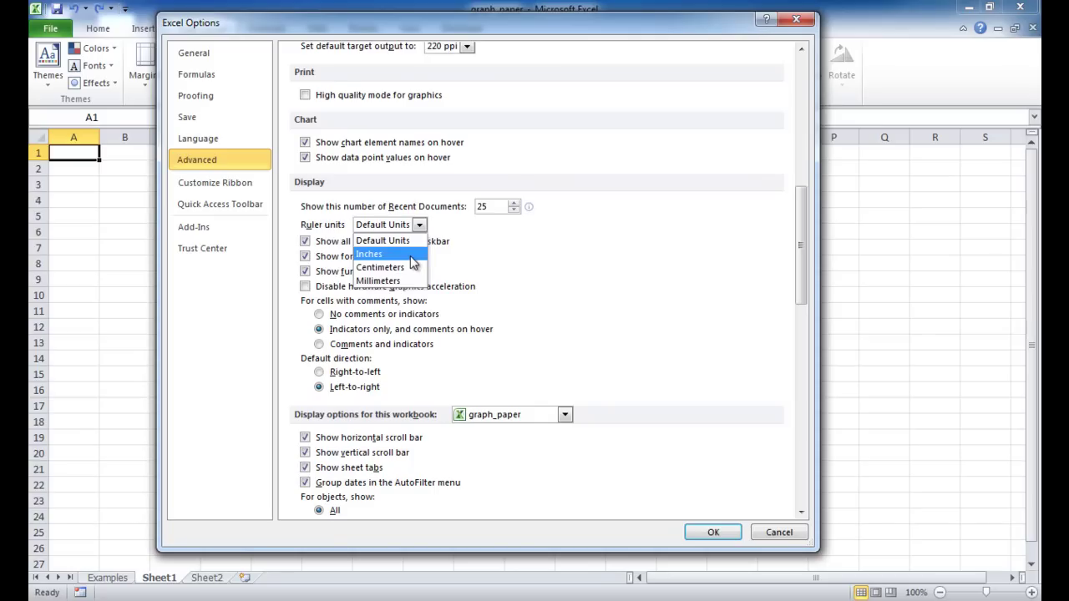
pyautogui.click(413, 263)
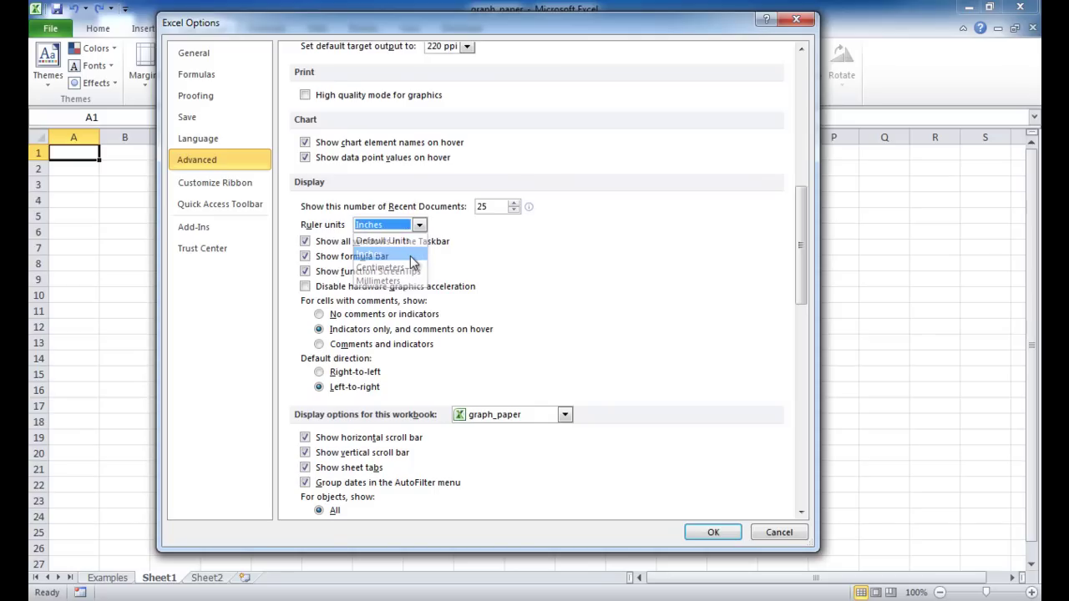
pyautogui.click(710, 533)
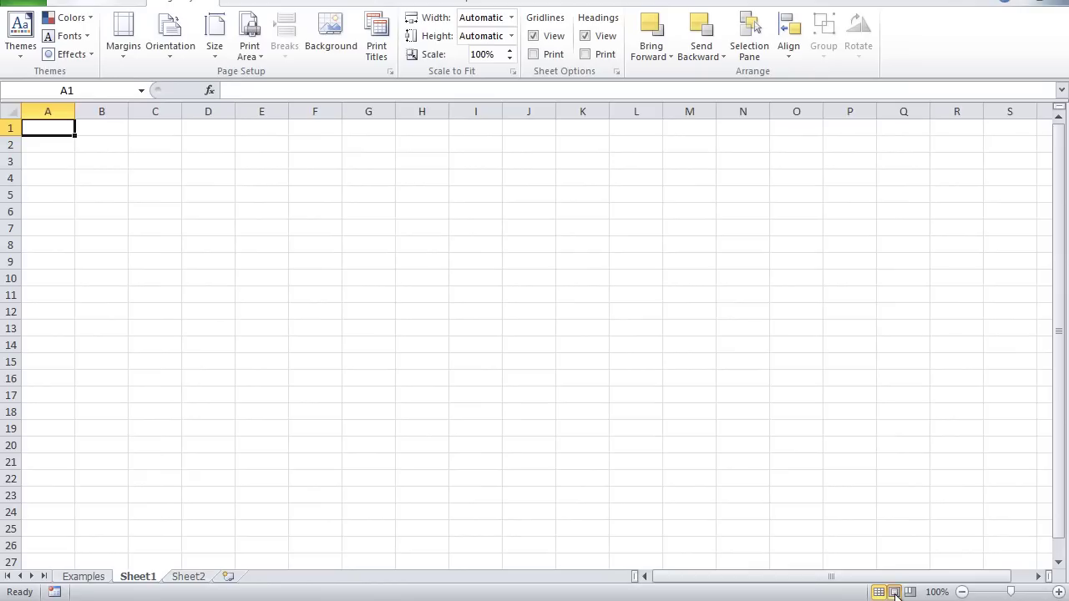
# - Show Sheet1 in Page Layout view with inch rulers and select all cells
pyautogui.click(481, 577)
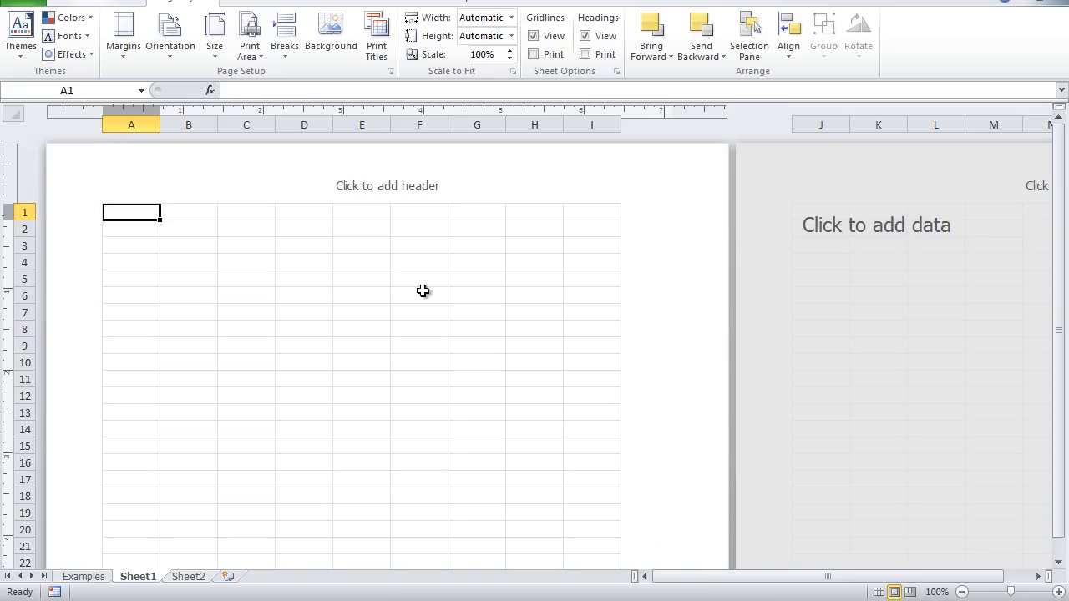
pyautogui.click(19, 115)
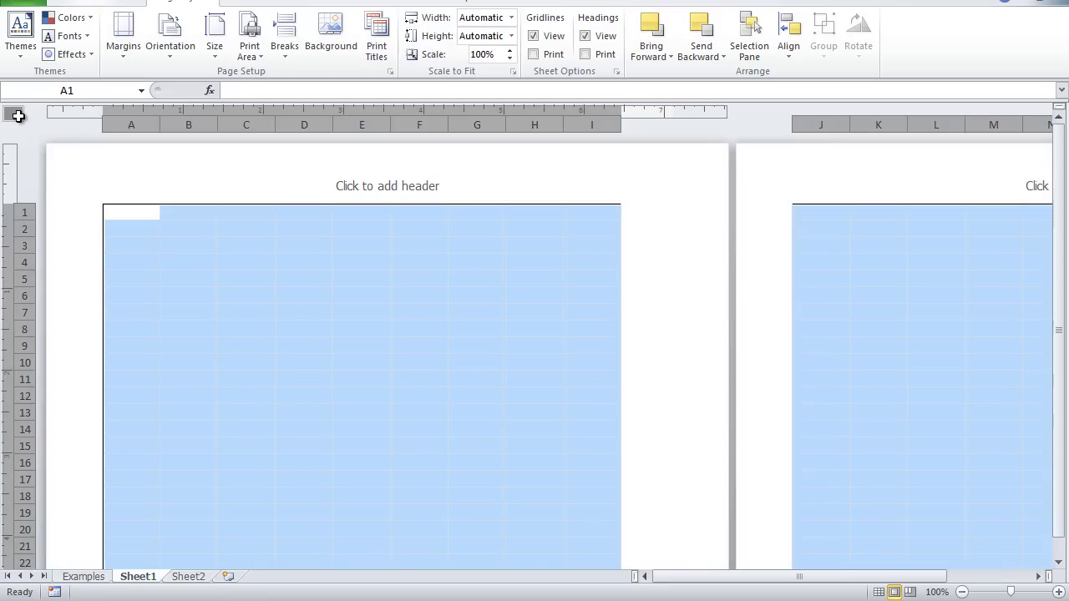
# - Set every column width to 0.25 inch
pyautogui.rightClick(150, 123)
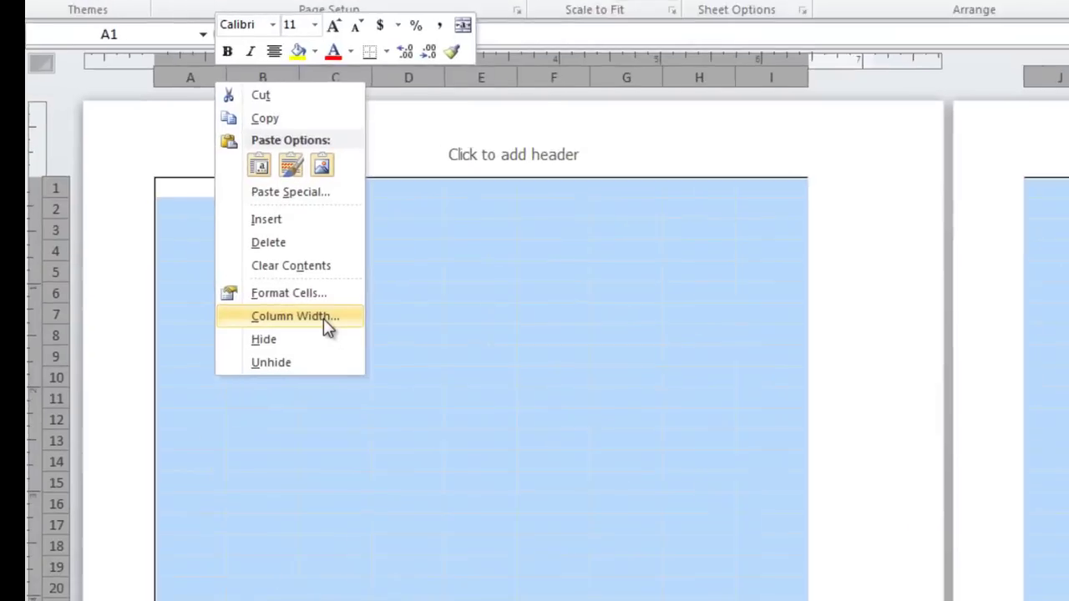
pyautogui.click(230, 314)
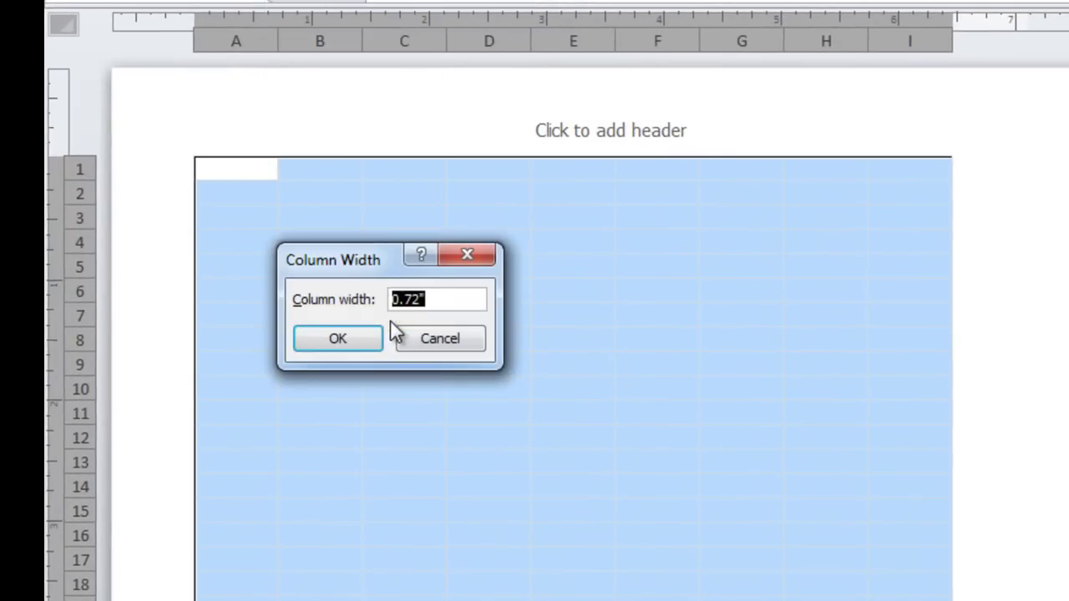
pyautogui.click(447, 305)
pyautogui.press('BackSpace')
pyautogui.press('BackSpace')
pyautogui.press('BackSpace')
pyautogui.write('25')
pyautogui.click(351, 338)
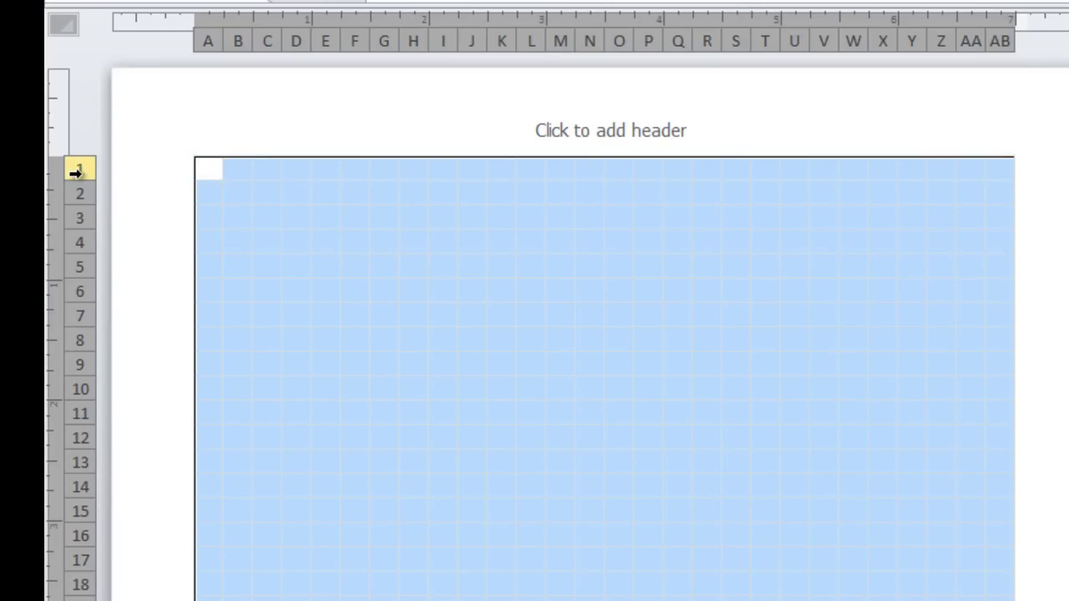
# - Set every row height to 0.25 inch
pyautogui.rightClick(82, 292)
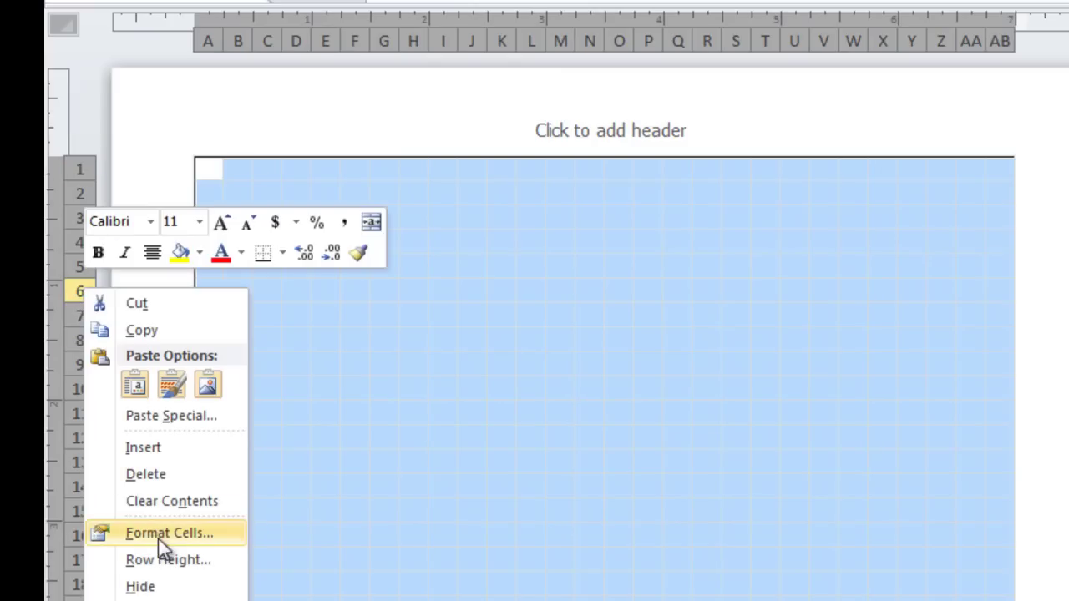
pyautogui.click(175, 560)
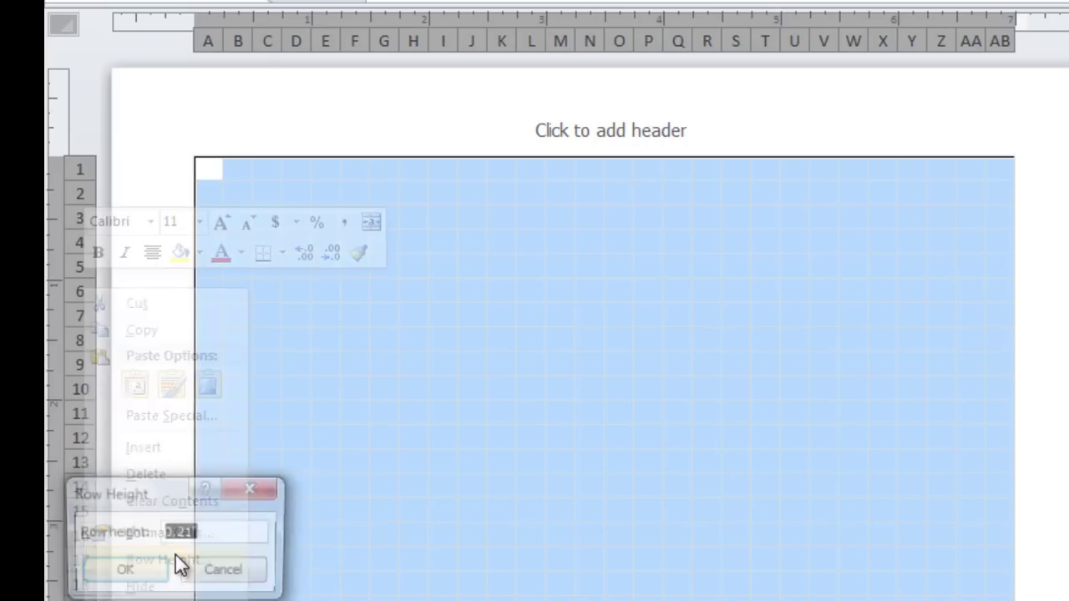
pyautogui.click(228, 539)
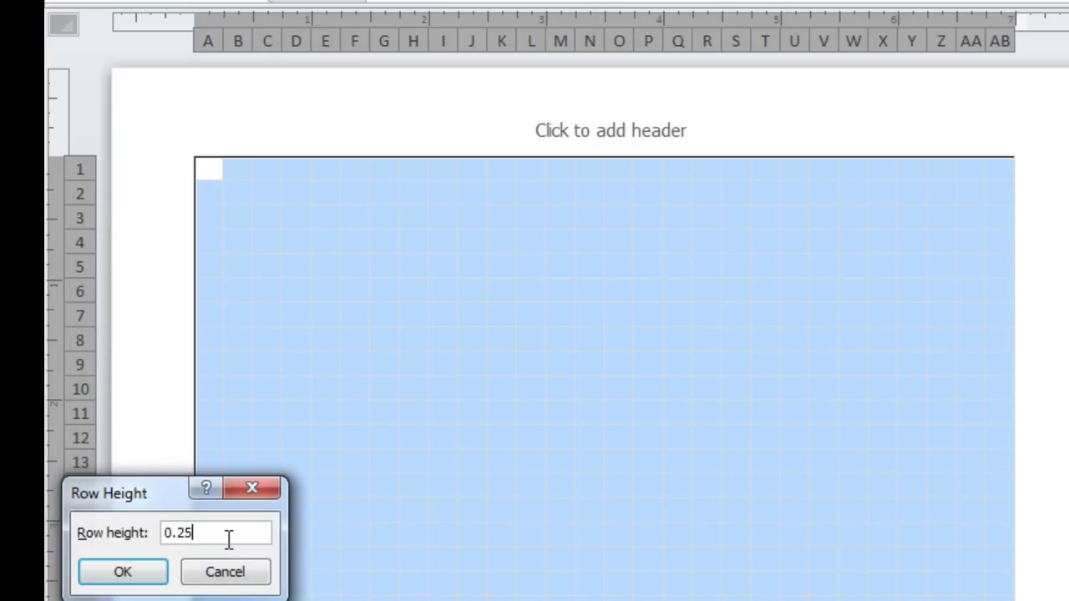
pyautogui.click(138, 577)
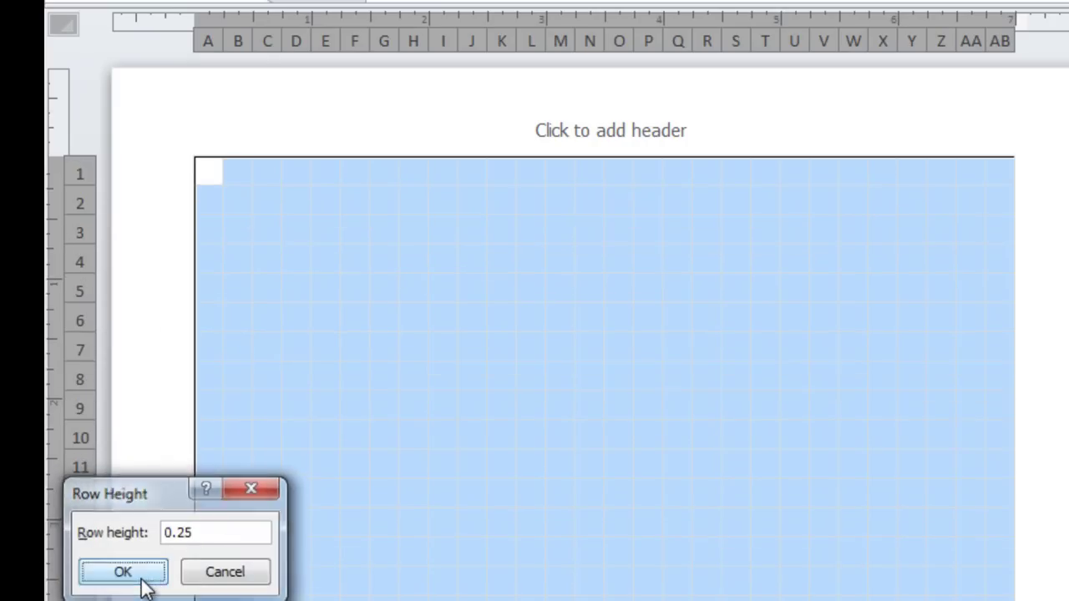
pyautogui.click(465, 446)
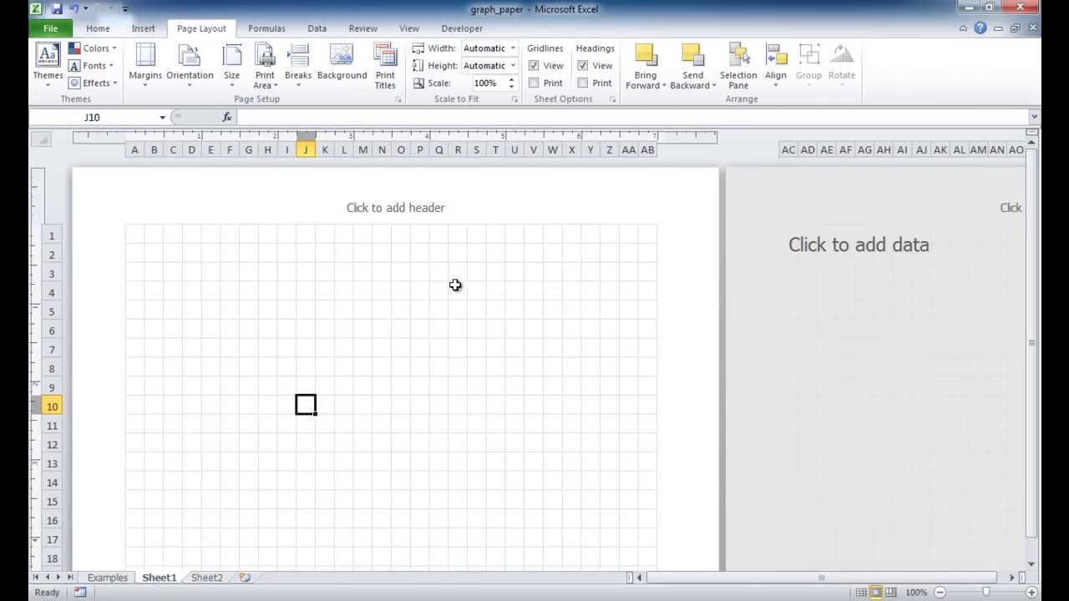
pyautogui.click(149, 85)
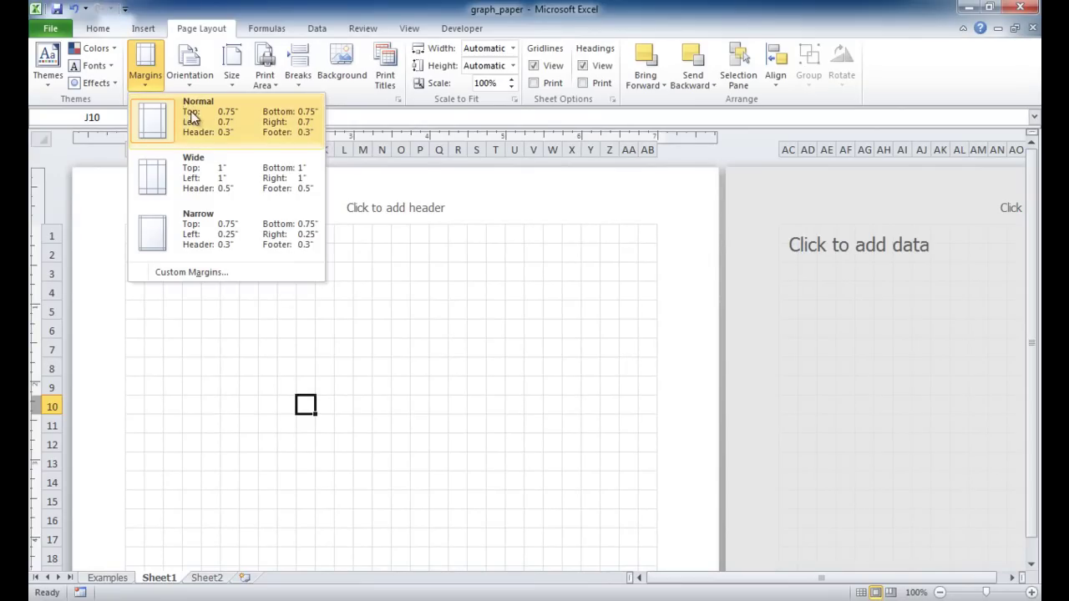
pyautogui.click(667, 366)
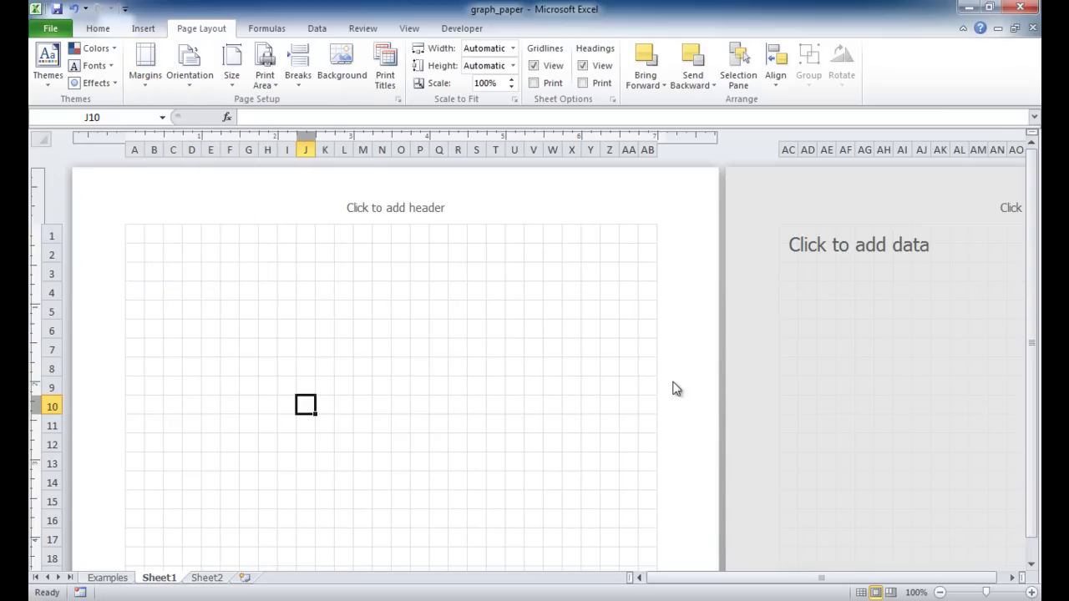
# - Return to Normal view and check in print preview that page 1 ends at column AB
pyautogui.click(861, 593)
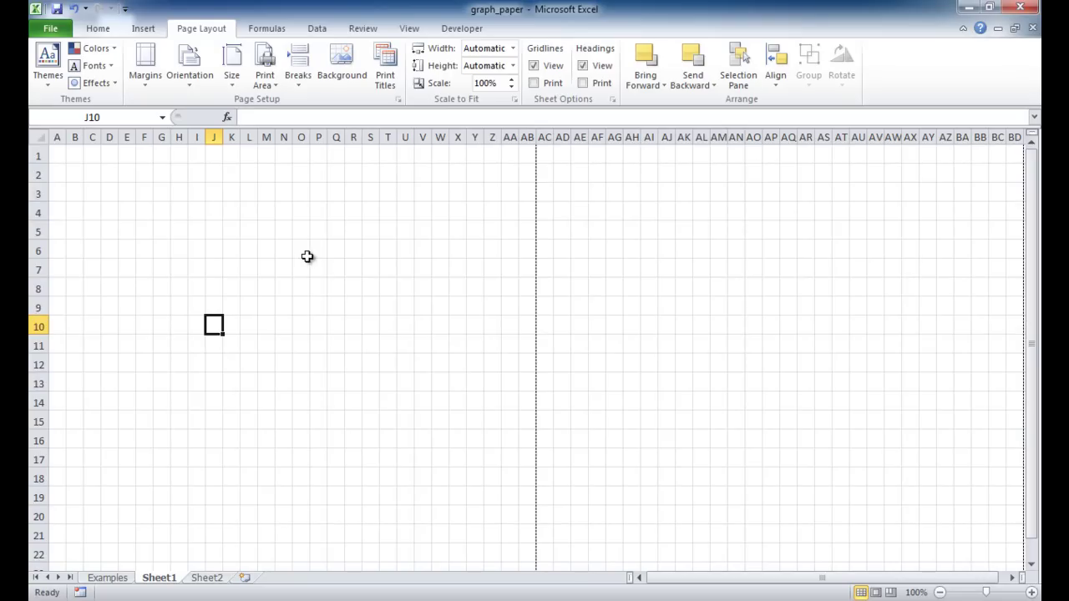
pyautogui.hotkey('ctrl', 'p')
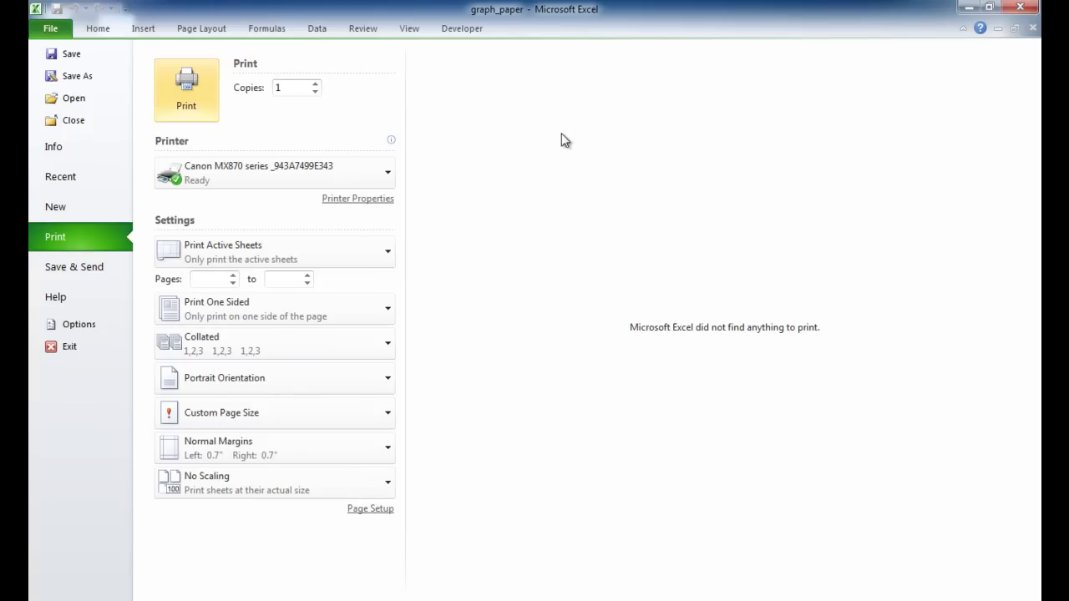
pyautogui.click(98, 29)
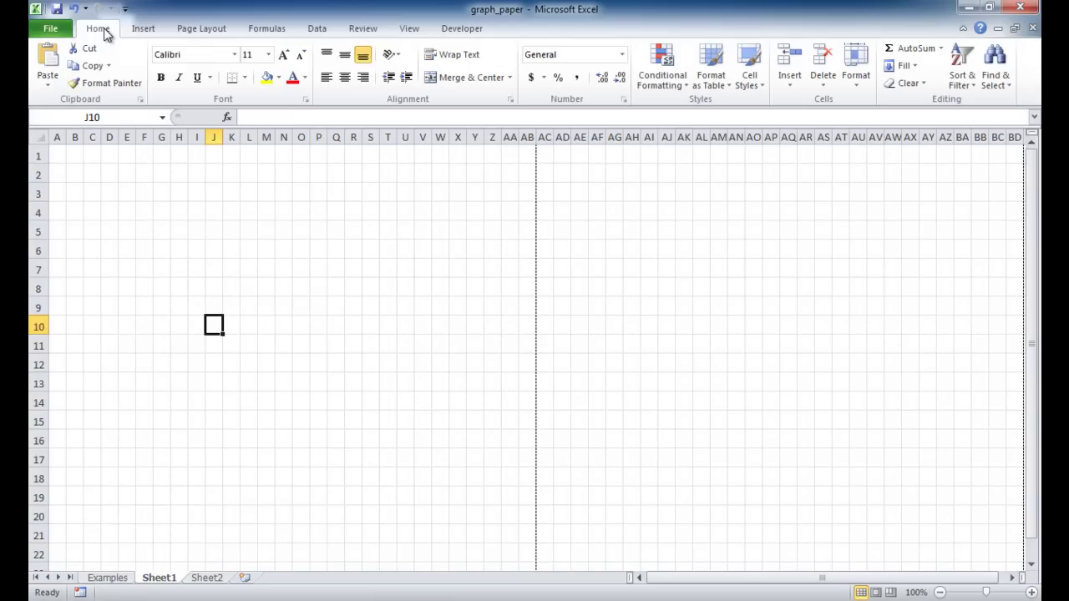
# - Apply All Borders to A1:AB39 and view the ruled grid in Page Layout view
pyautogui.click(55, 153)
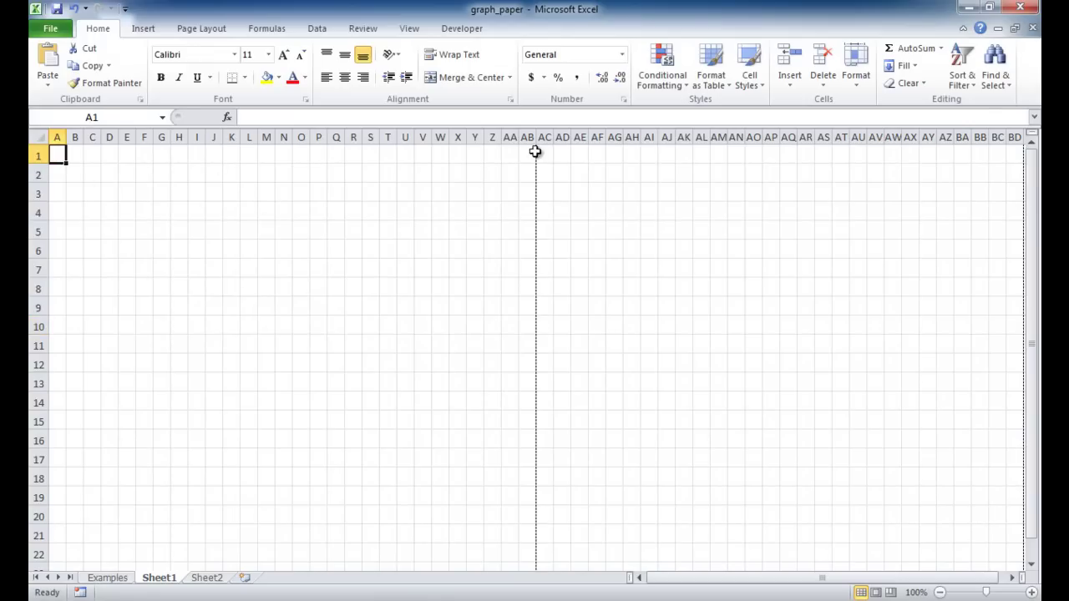
pyautogui.scroll(-13, 441, 350)
pyautogui.scroll(4, 441, 350)
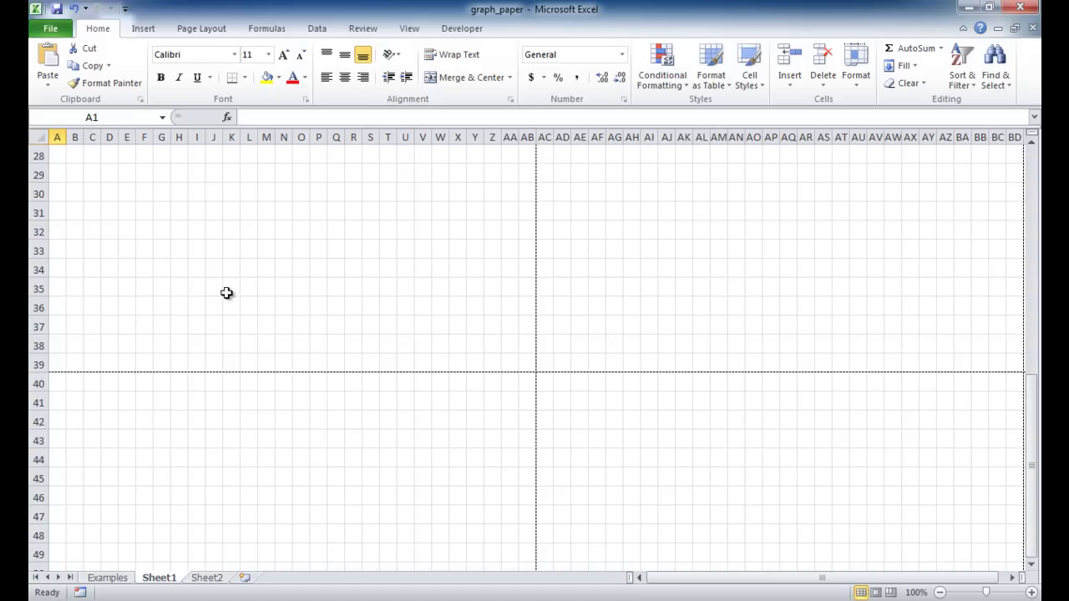
pyautogui.click(526, 362)
pyautogui.moveTo(526, 363); pyautogui.dragTo(54, 149)
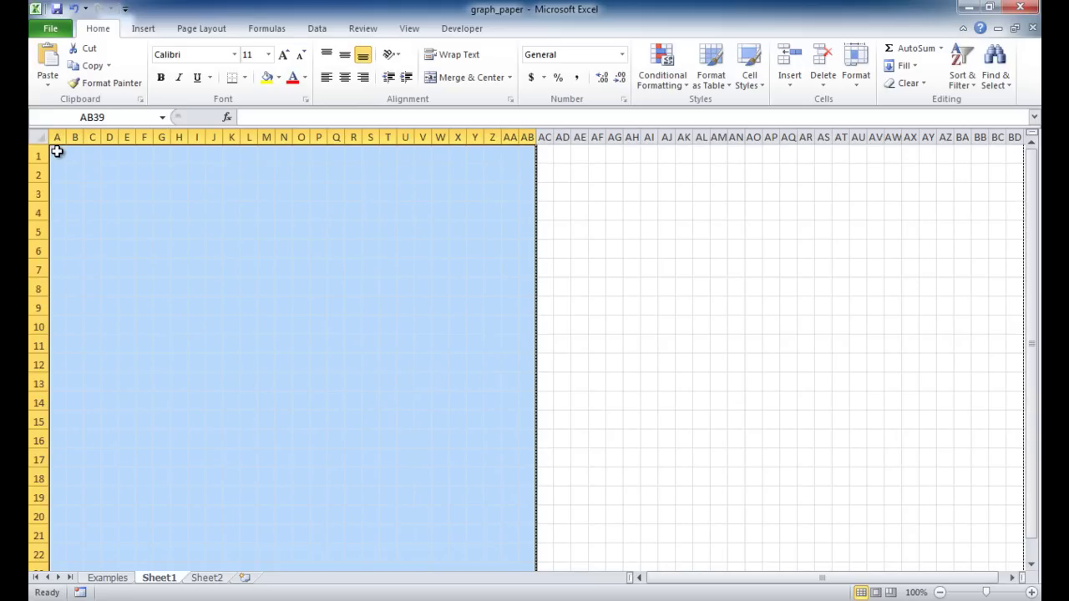
pyautogui.click(244, 78)
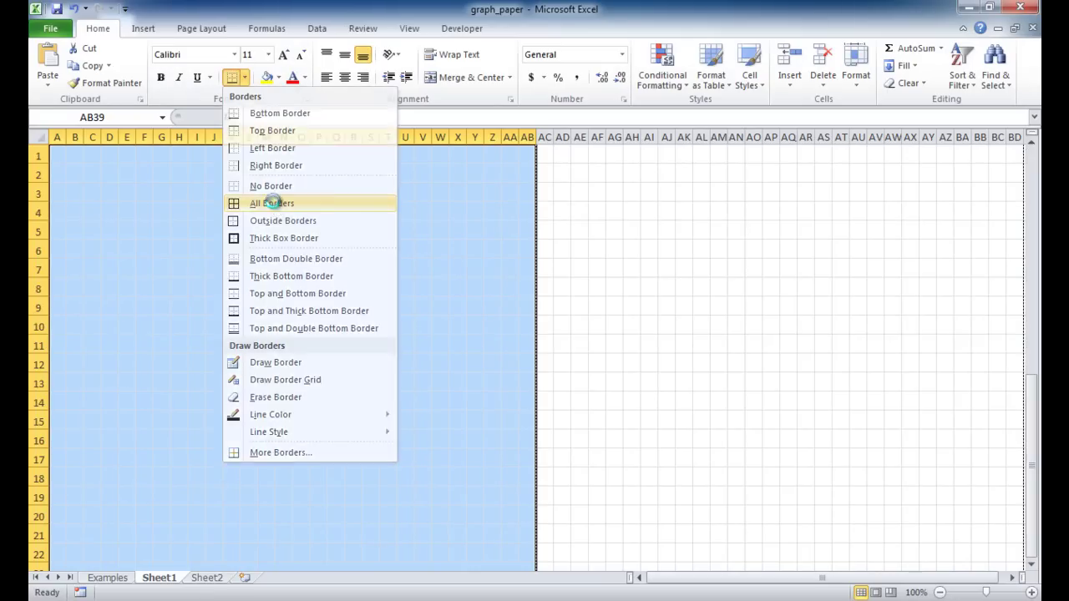
pyautogui.click(275, 204)
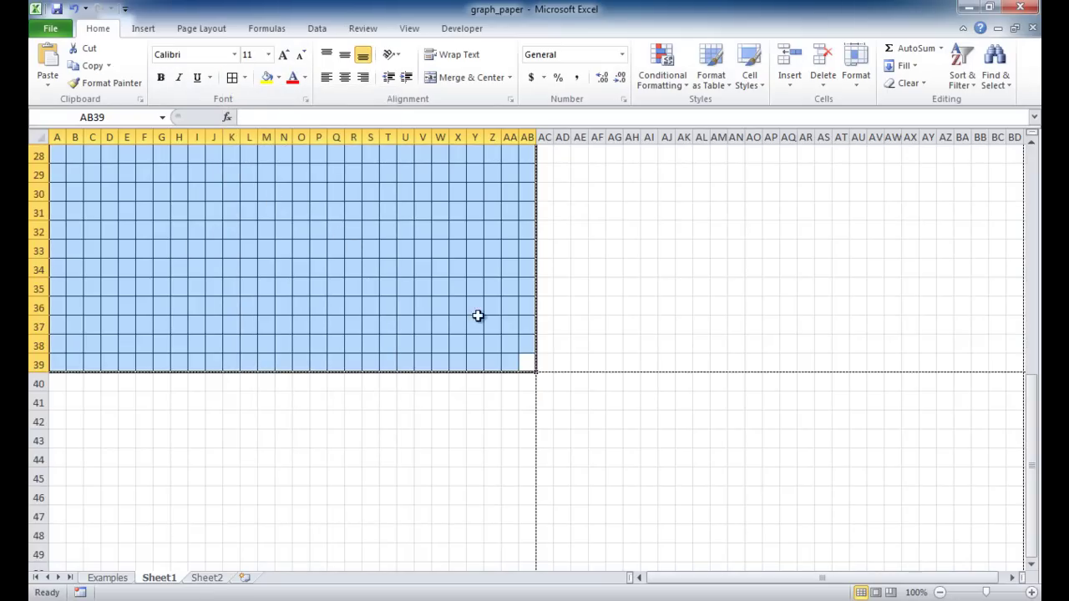
pyautogui.click(876, 592)
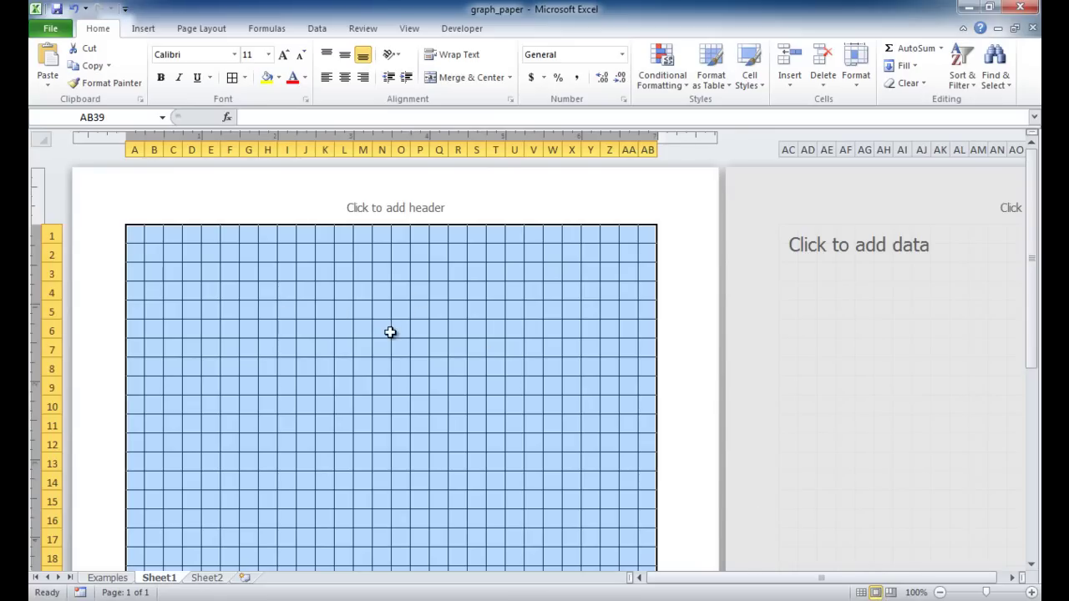
pyautogui.hotkey('ctrl', 'p')
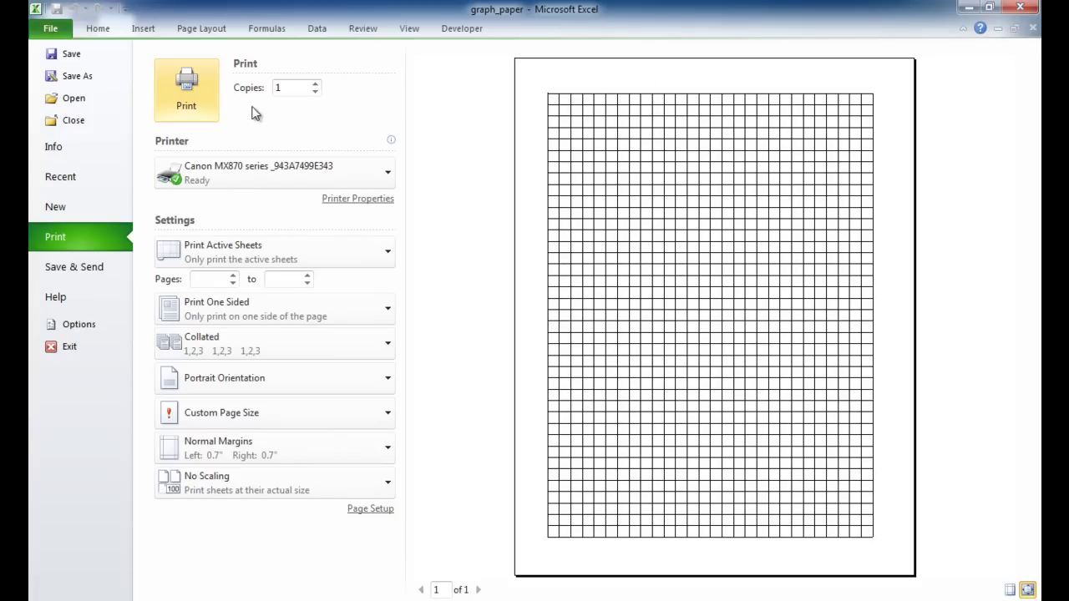
pyautogui.click(97, 28)
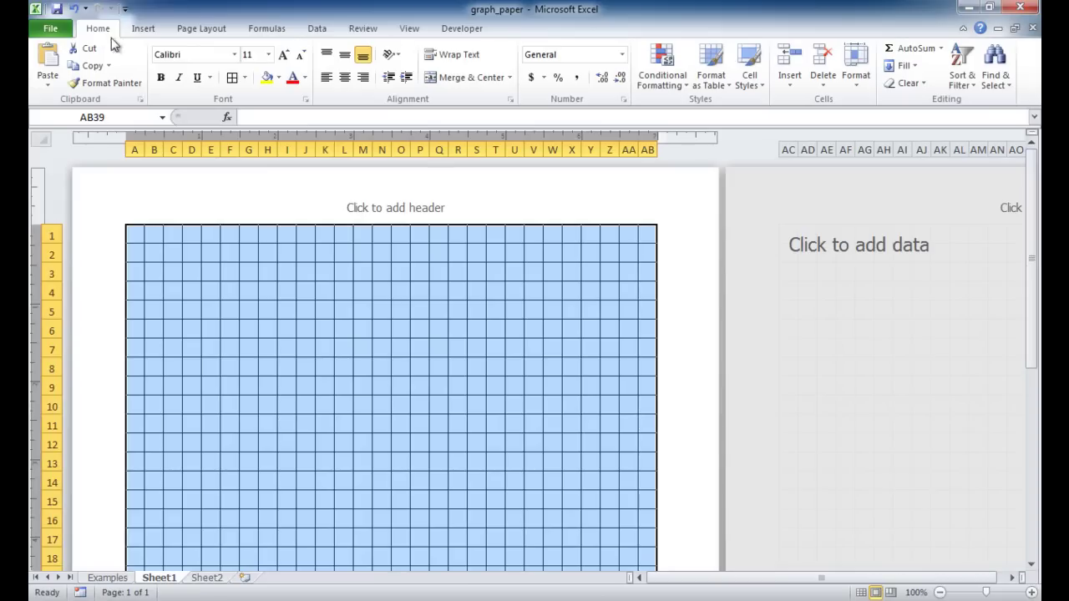
# - Enter 1, 2 and 3 in A1:C1 and select them to start the row series
pyautogui.click(224, 268)
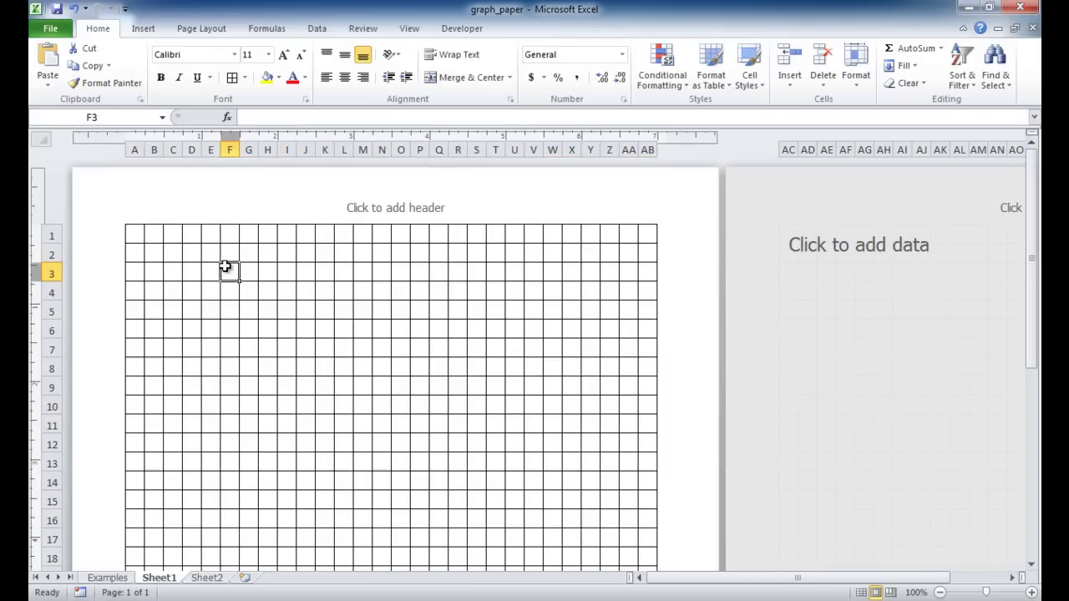
pyautogui.click(138, 234)
pyautogui.write('1')
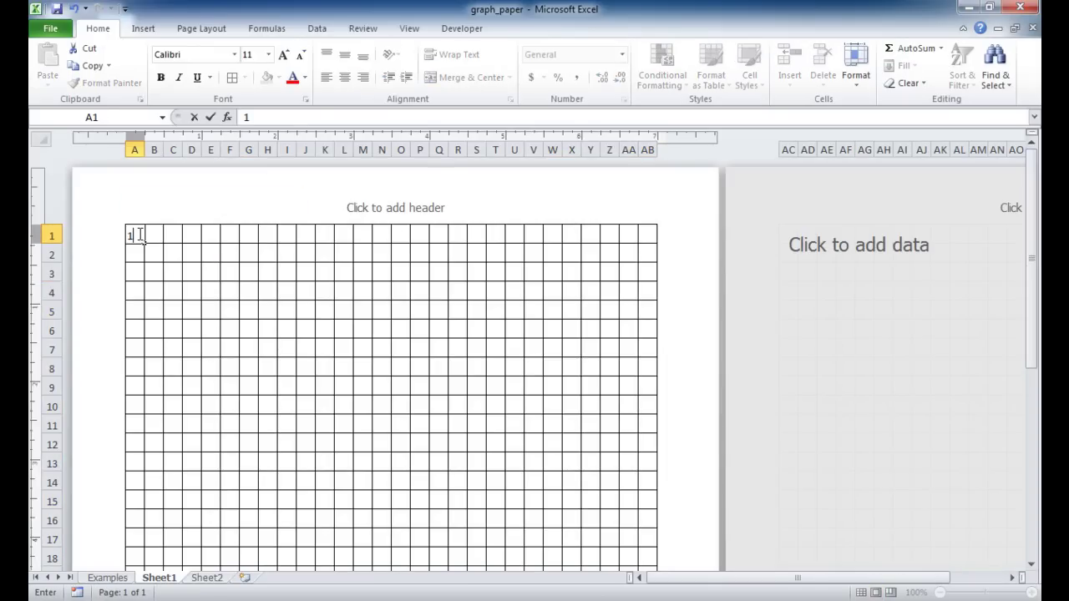
pyautogui.press('Tab')
pyautogui.write('2')
pyautogui.press('Tab')
pyautogui.write('3')
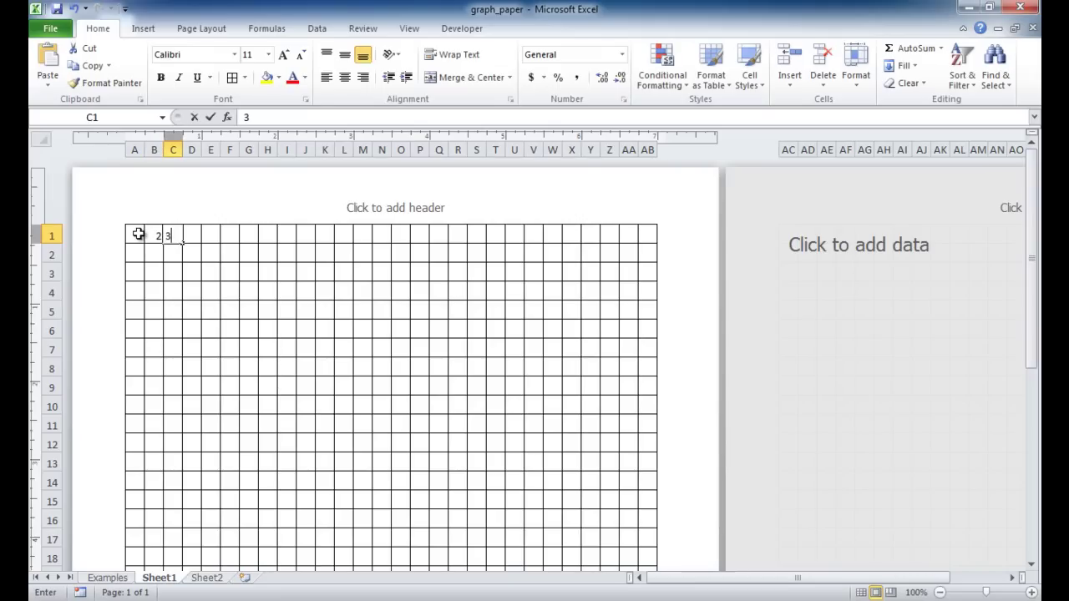
pyautogui.click(175, 254)
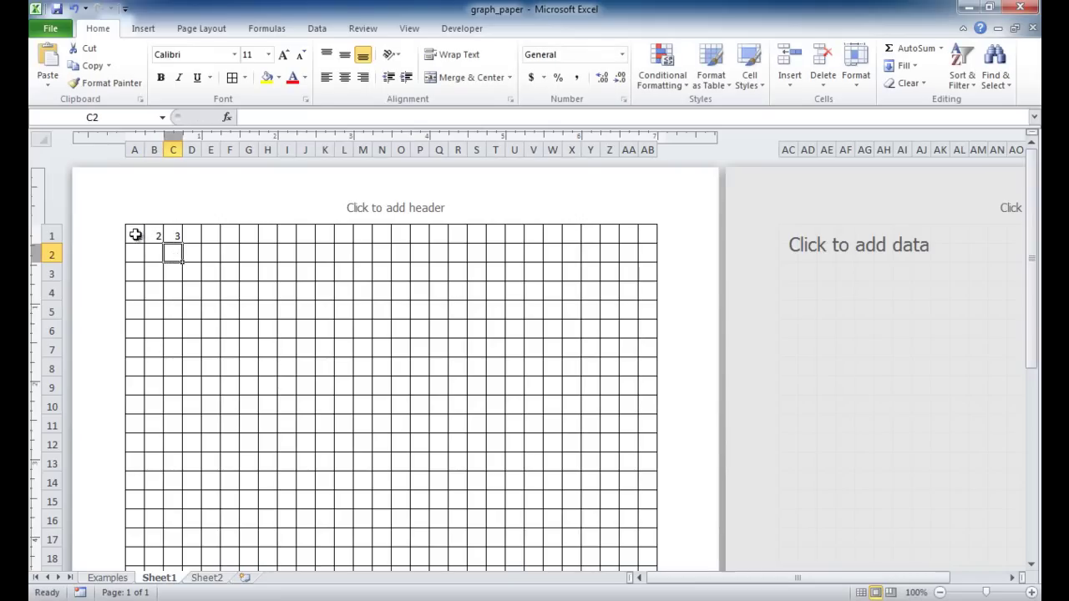
pyautogui.moveTo(136, 234); pyautogui.dragTo(652, 233)
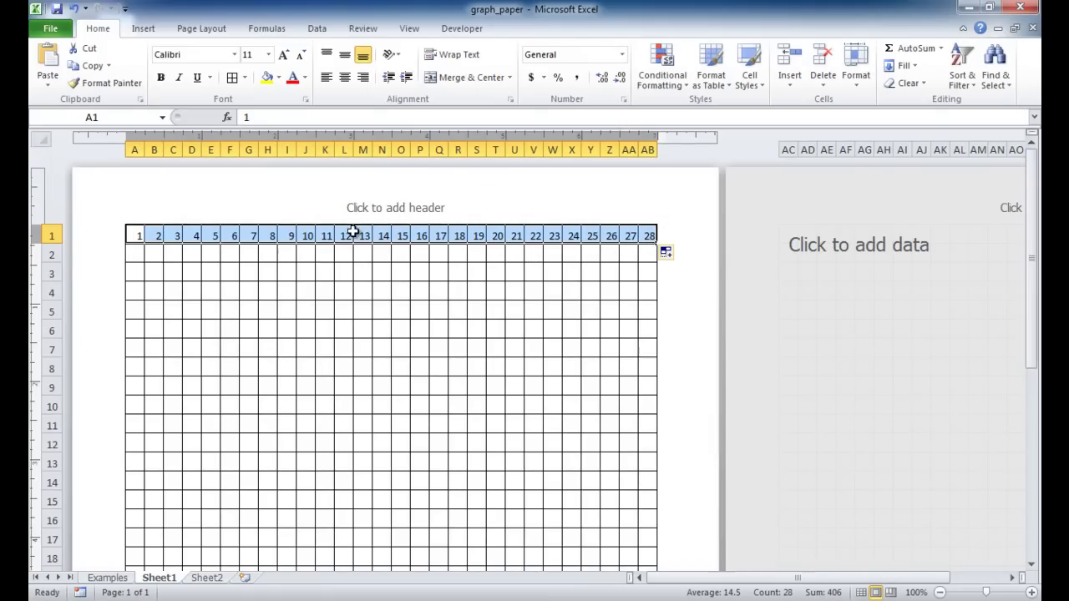
# - Enter 2 in A2 and fill column A with numbers 1 through 39
pyautogui.click(136, 255)
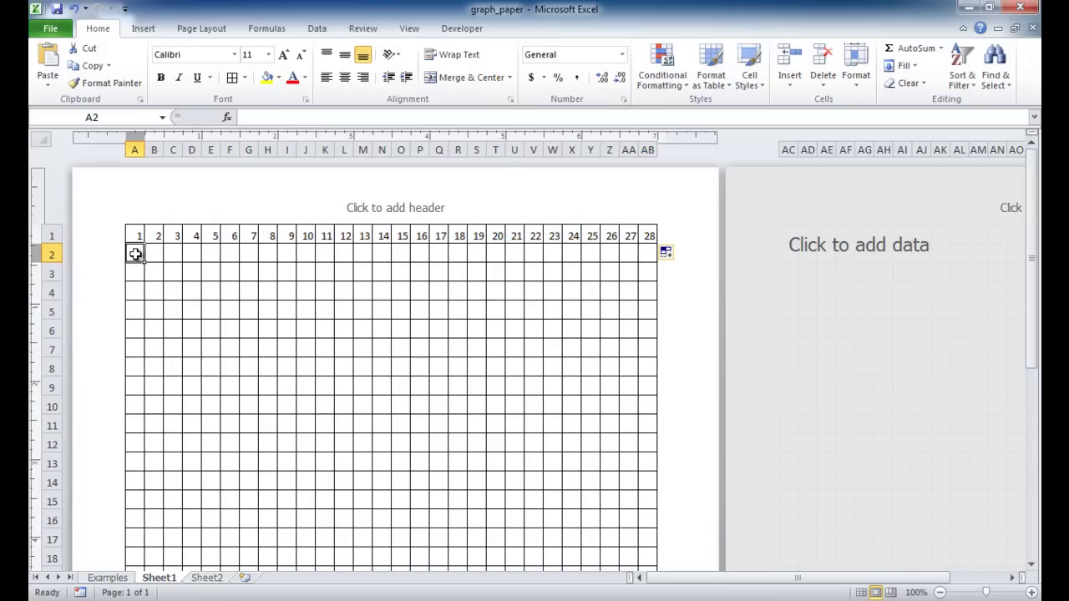
pyautogui.write('2')
pyautogui.press('Return')
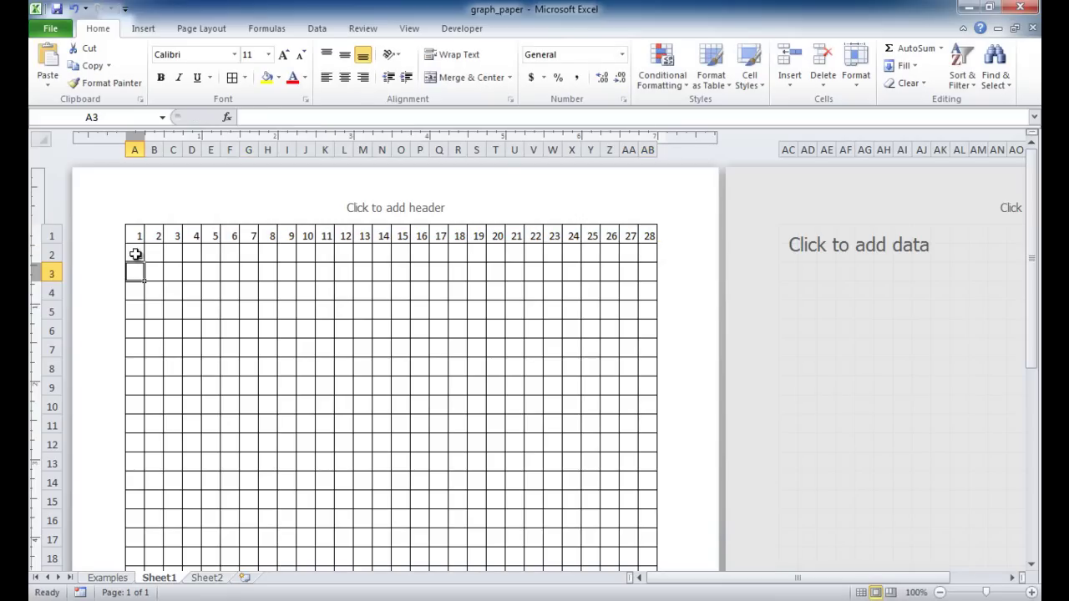
pyautogui.moveTo(134, 234); pyautogui.dragTo(141, 418)
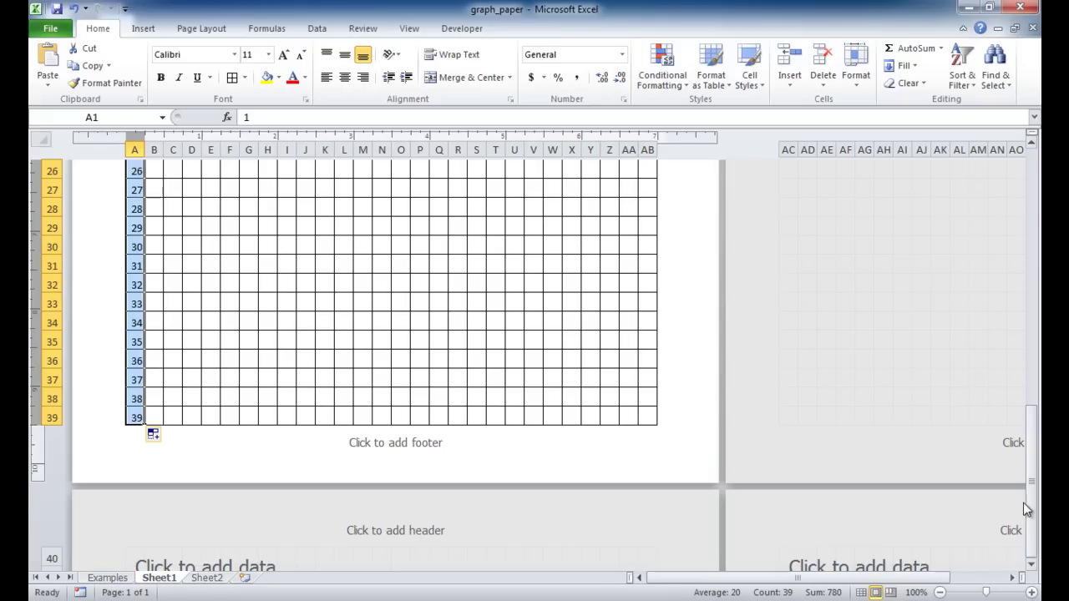
pyautogui.moveTo(1036, 516); pyautogui.dragTo(1001, 203)
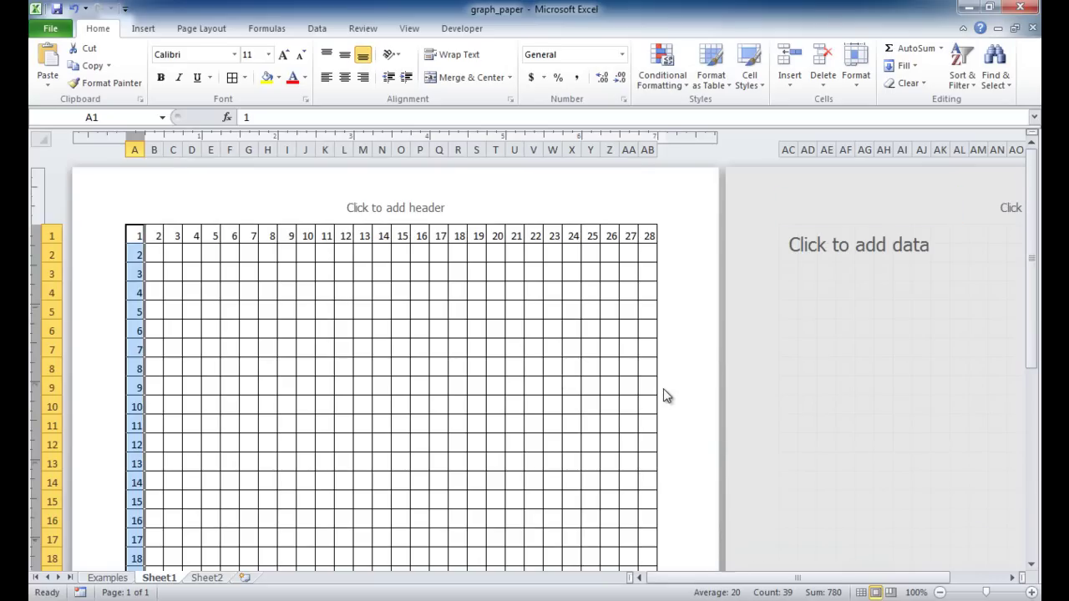
pyautogui.hotkey('ctrl', 'p')
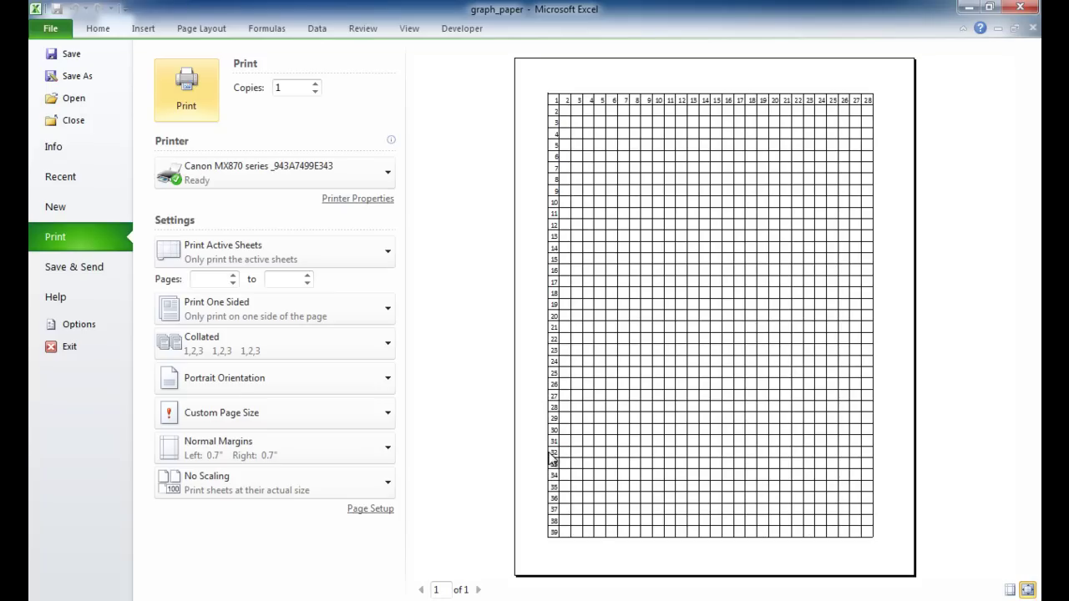
pyautogui.click(98, 29)
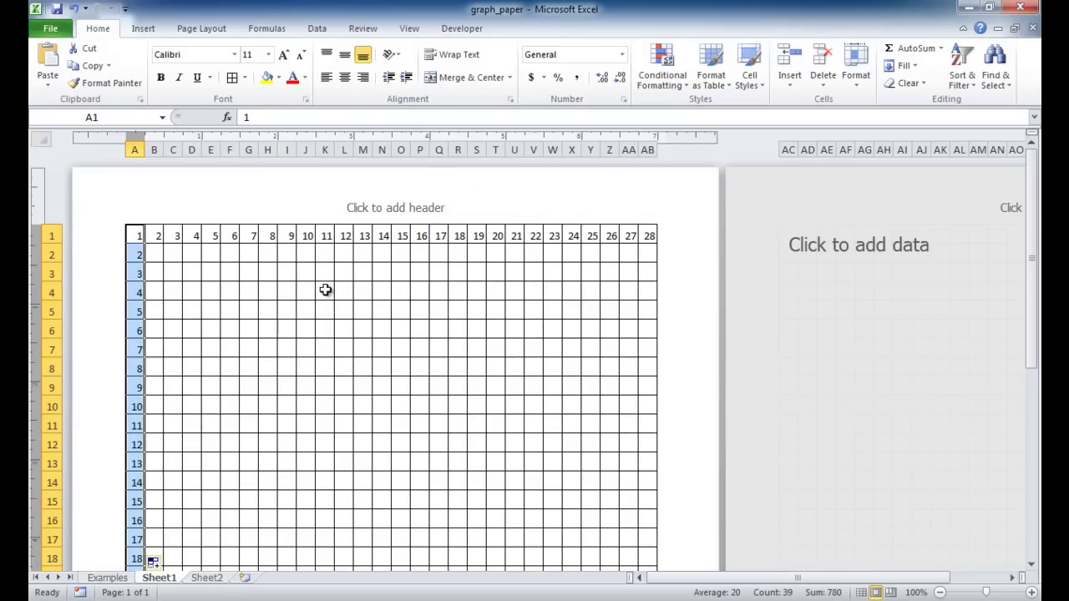
# - Look over the Examples sheet's sample grids, then switch to the empty Sheet2
pyautogui.click(124, 577)
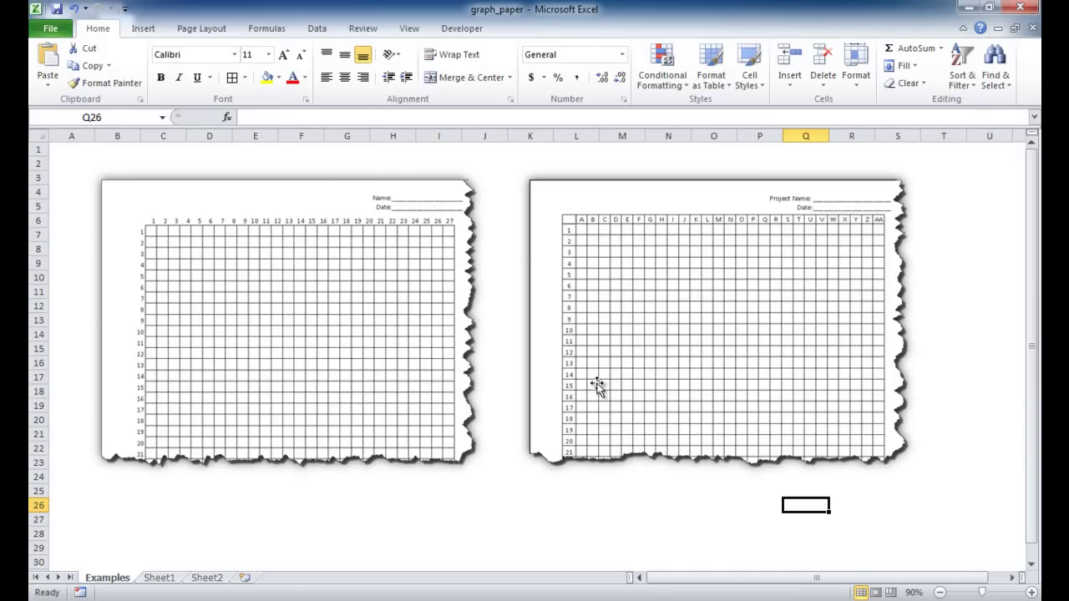
pyautogui.click(220, 579)
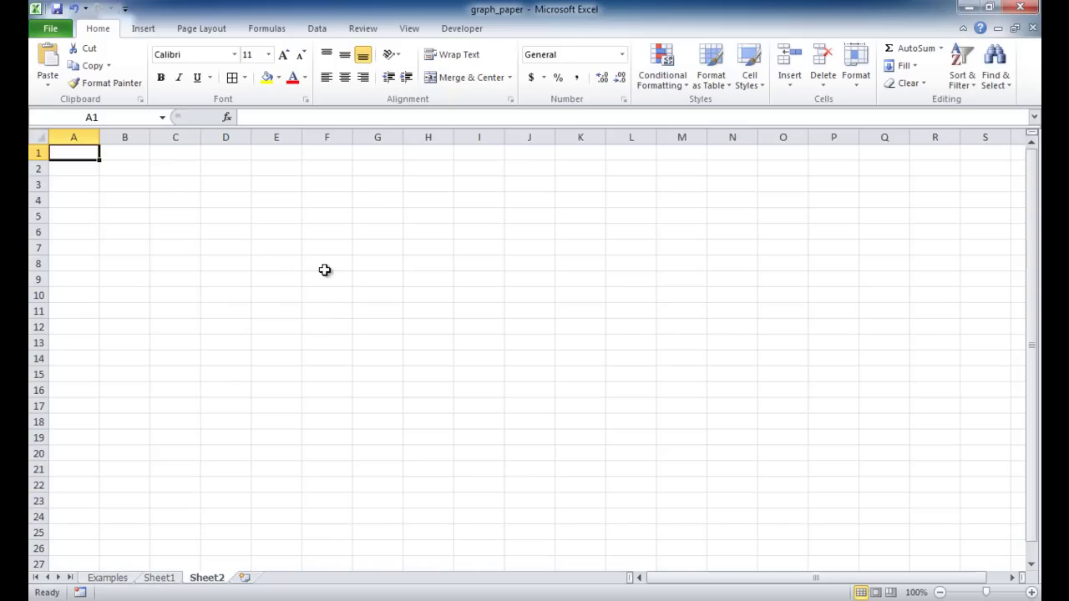
# - In Page Layout view, select the whole sheet and set all column widths to 0.25 inch
pyautogui.click(876, 592)
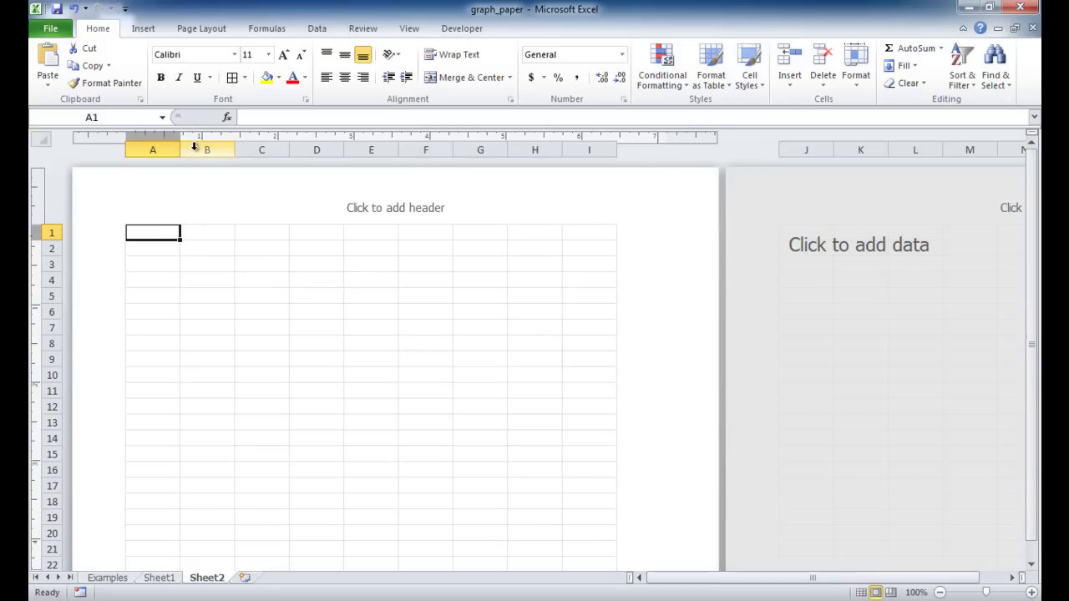
pyautogui.click(34, 138)
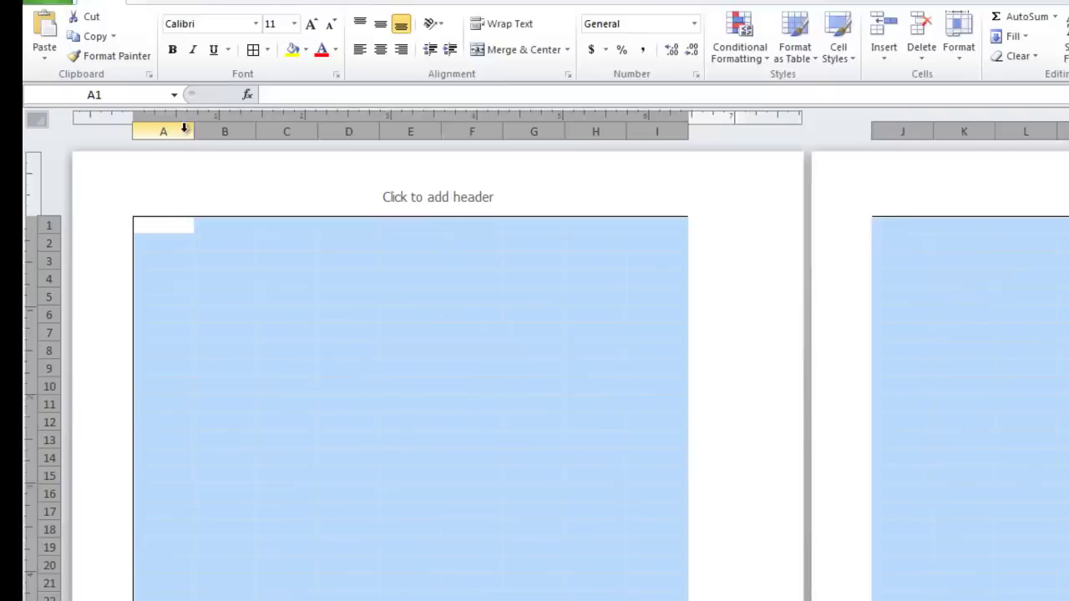
pyautogui.rightClick(174, 151)
pyautogui.click(306, 341)
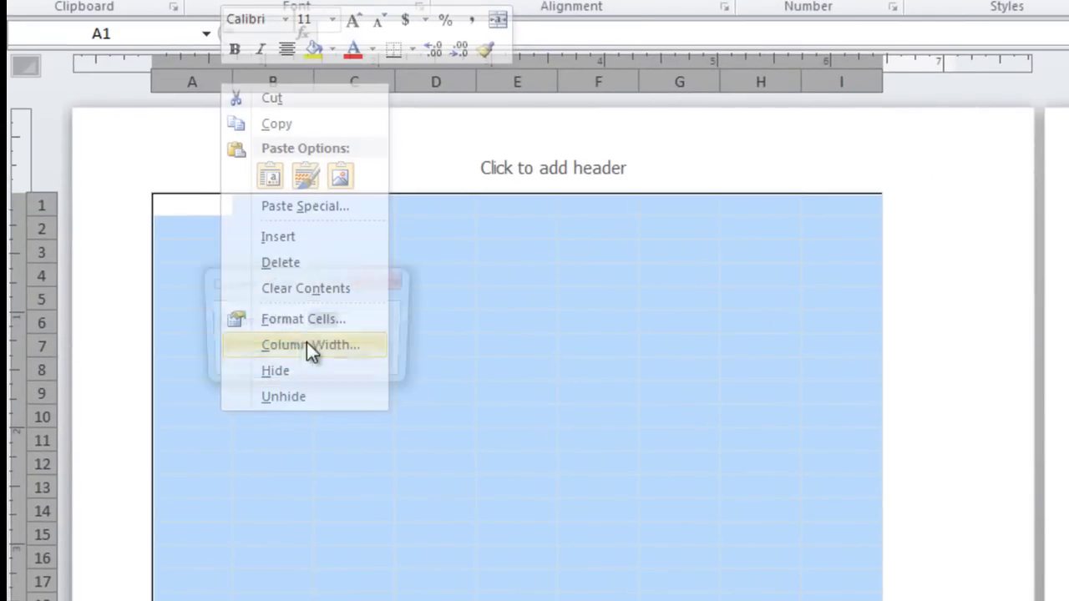
pyautogui.click(350, 325)
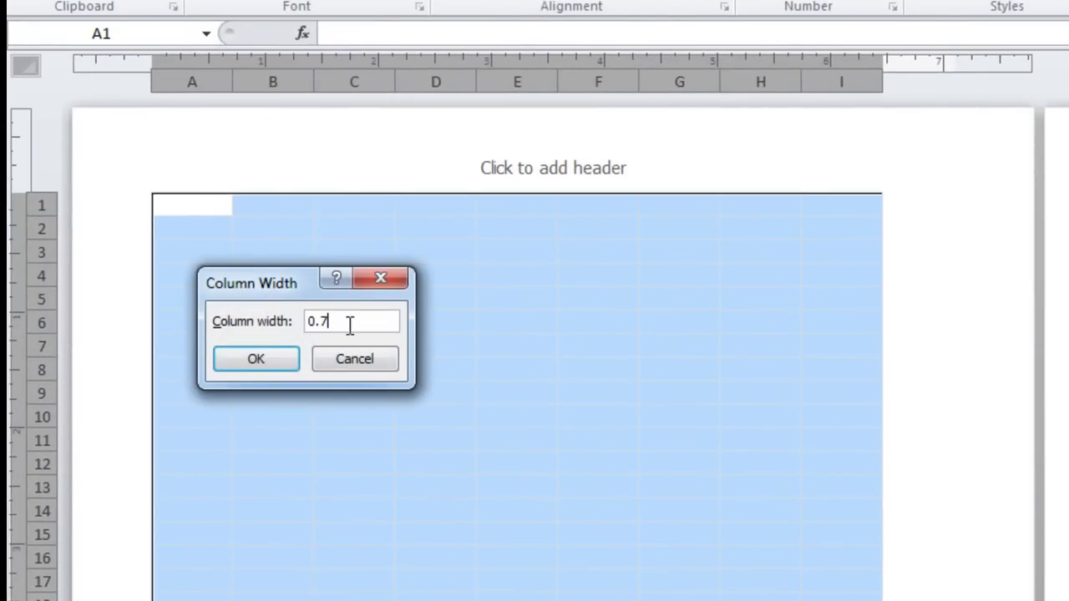
pyautogui.write('0.25')
pyautogui.click(242, 359)
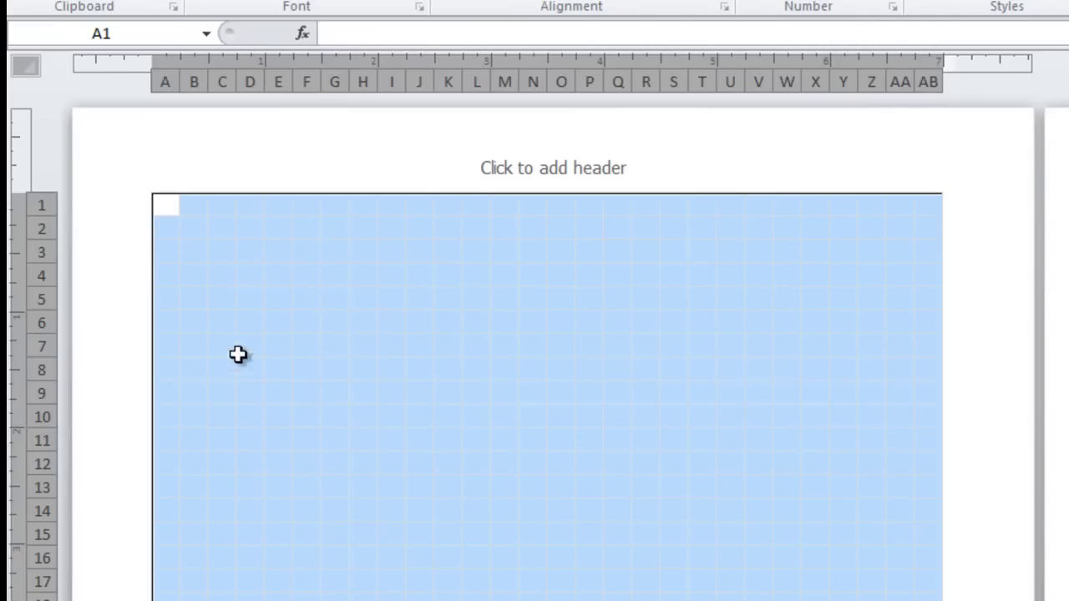
# - Set every row height to 0.25 inch, then deselect the sheet
pyautogui.rightClick(43, 276)
pyautogui.click(129, 539)
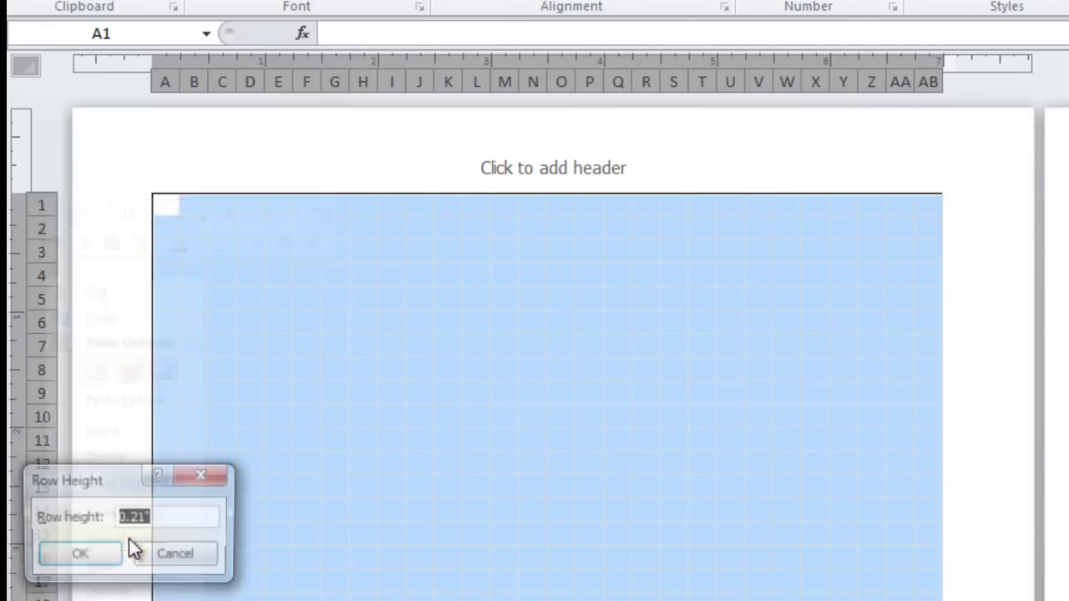
pyautogui.click(179, 519)
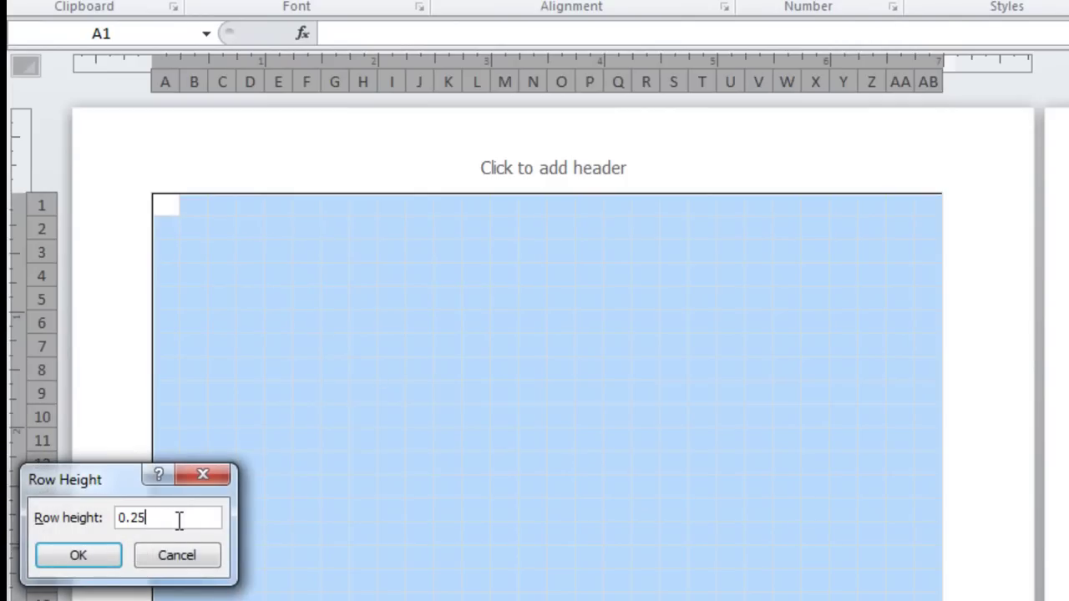
pyautogui.click(109, 561)
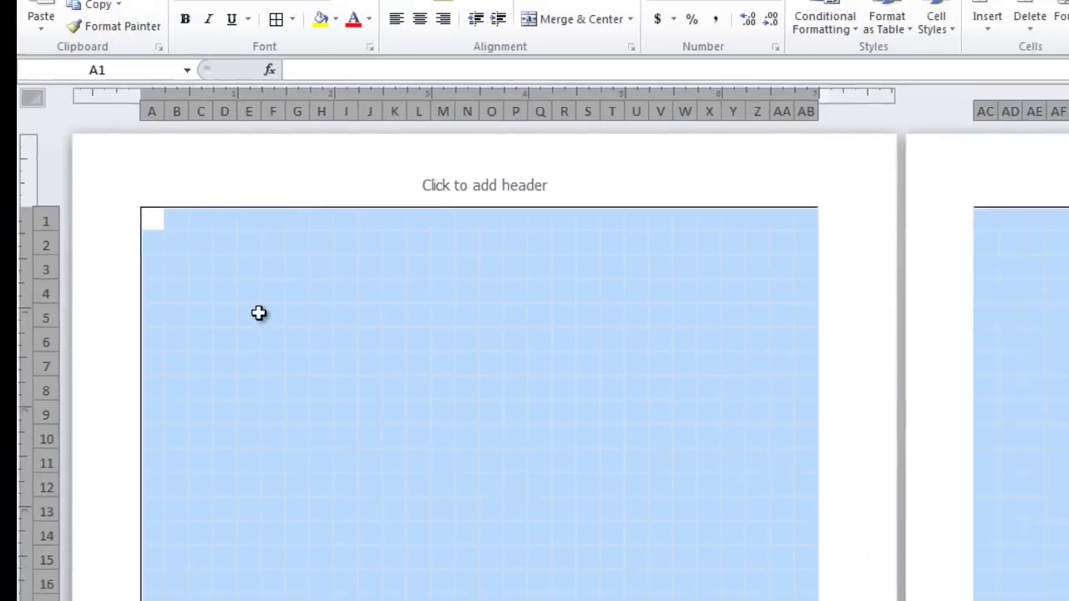
pyautogui.click(288, 329)
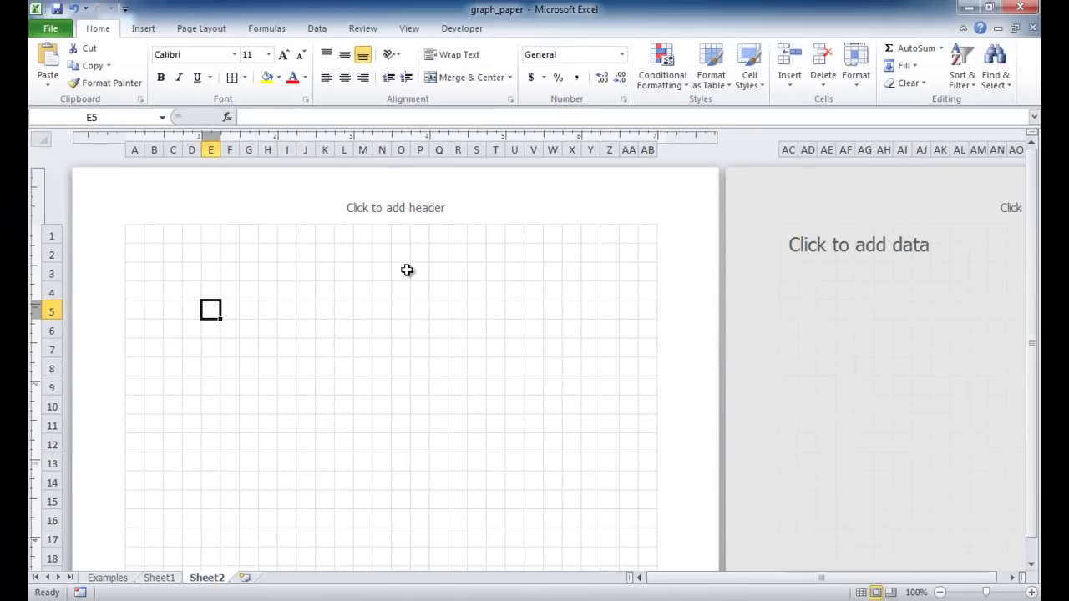
# - Apply All Borders to the range A1:AB39
pyautogui.moveTo(136, 236); pyautogui.dragTo(661, 294)
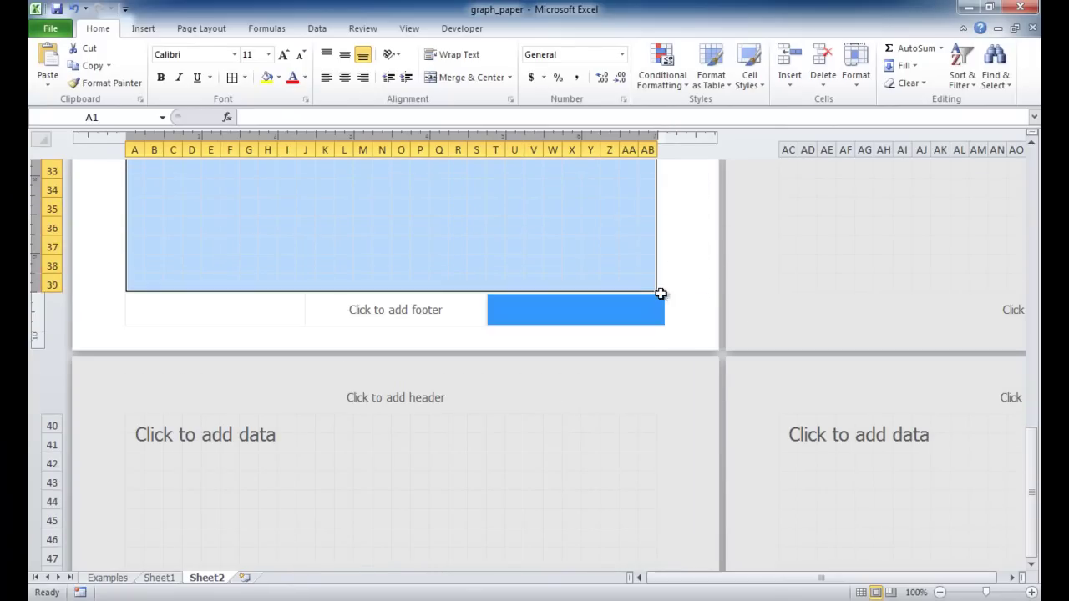
pyautogui.click(232, 77)
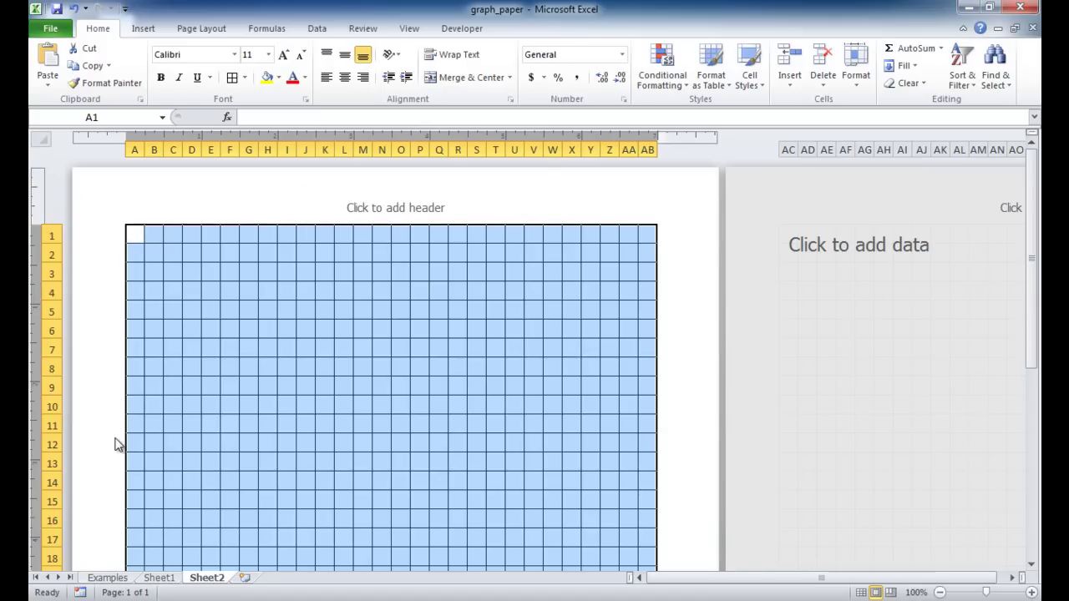
# - Turn on printing of row and column headings in Page Setup, then preview the printed page
pyautogui.click(204, 31)
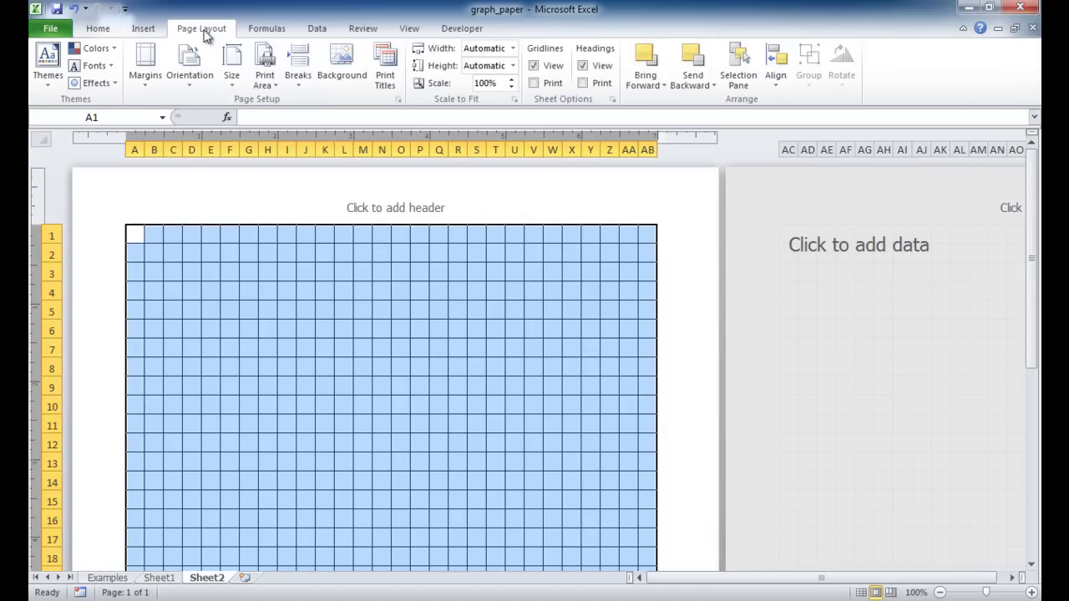
pyautogui.click(399, 102)
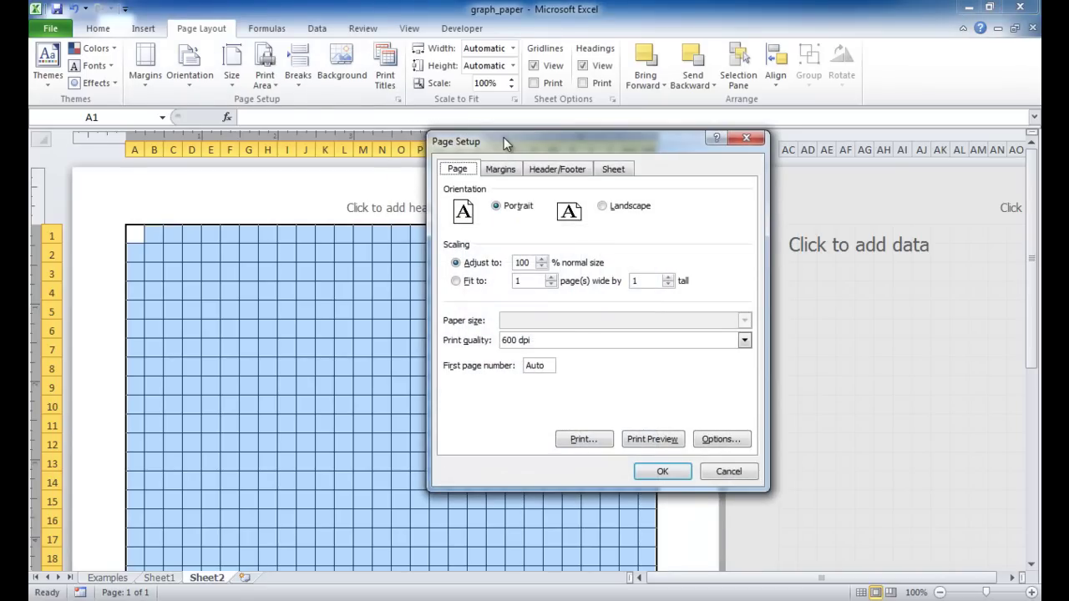
pyautogui.click(616, 171)
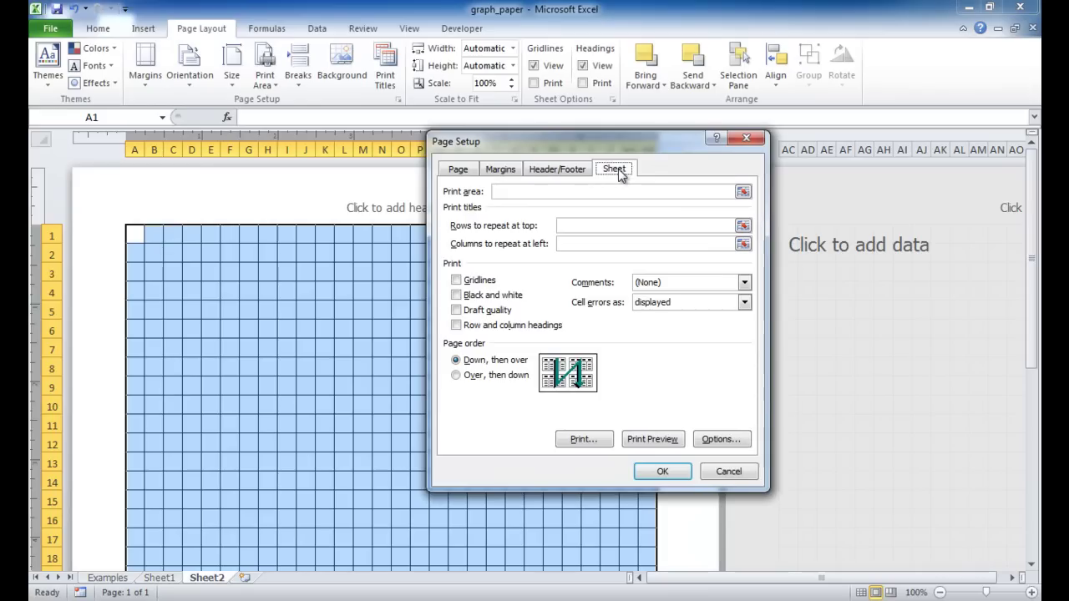
pyautogui.click(457, 326)
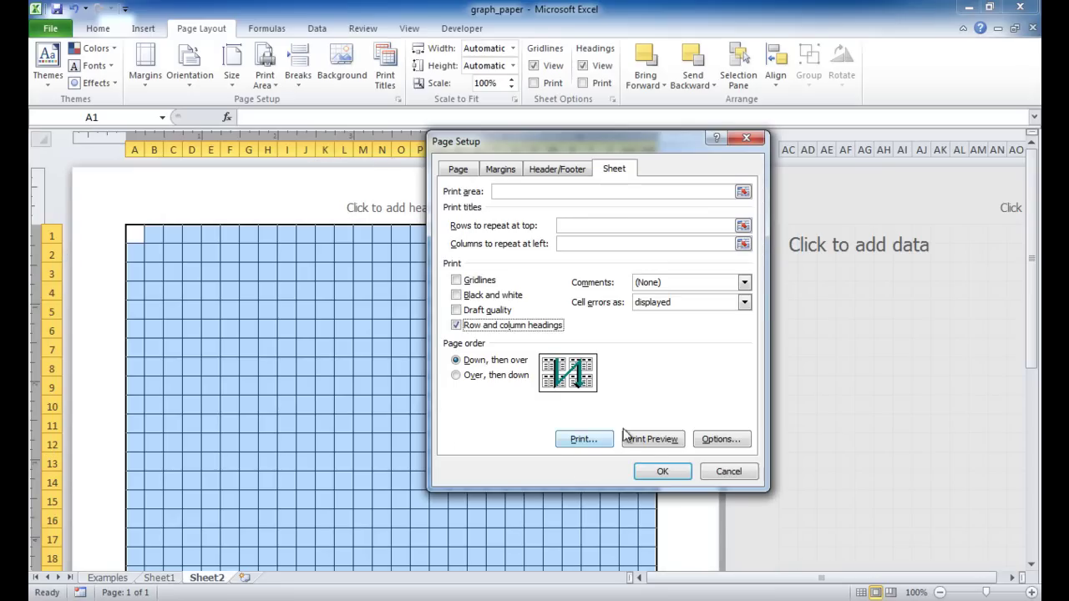
pyautogui.click(649, 443)
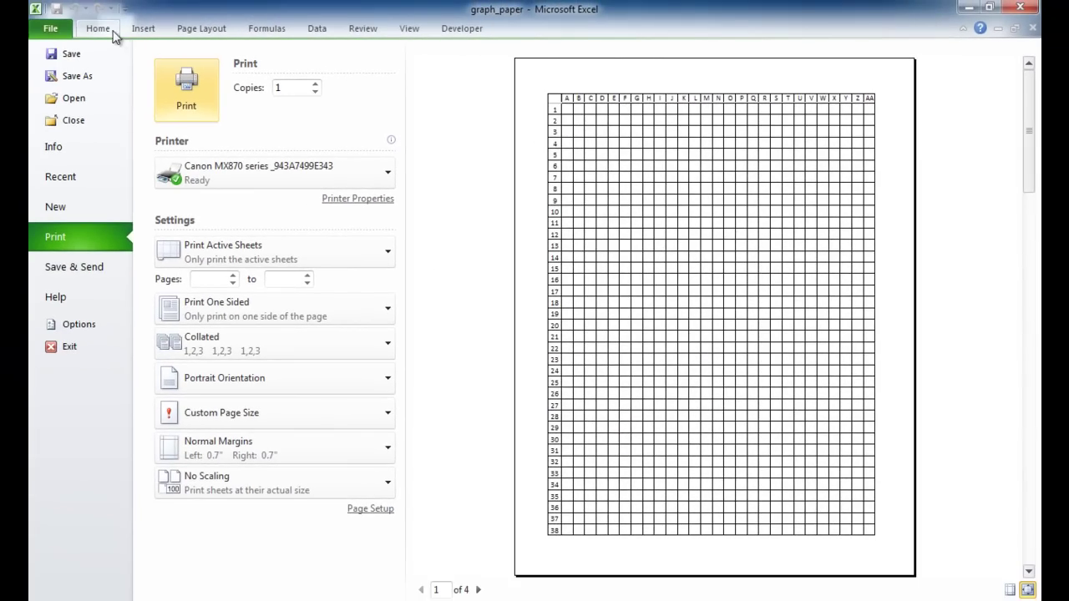
# - Leave print preview, glance at the Examples sheet, and return to Sheet2
pyautogui.click(115, 34)
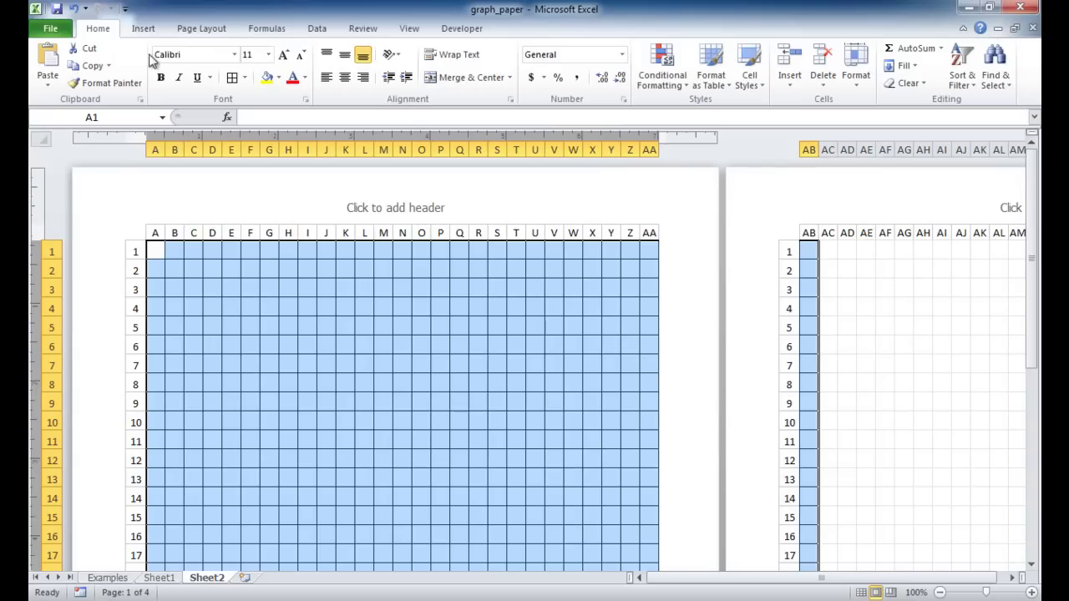
pyautogui.click(115, 579)
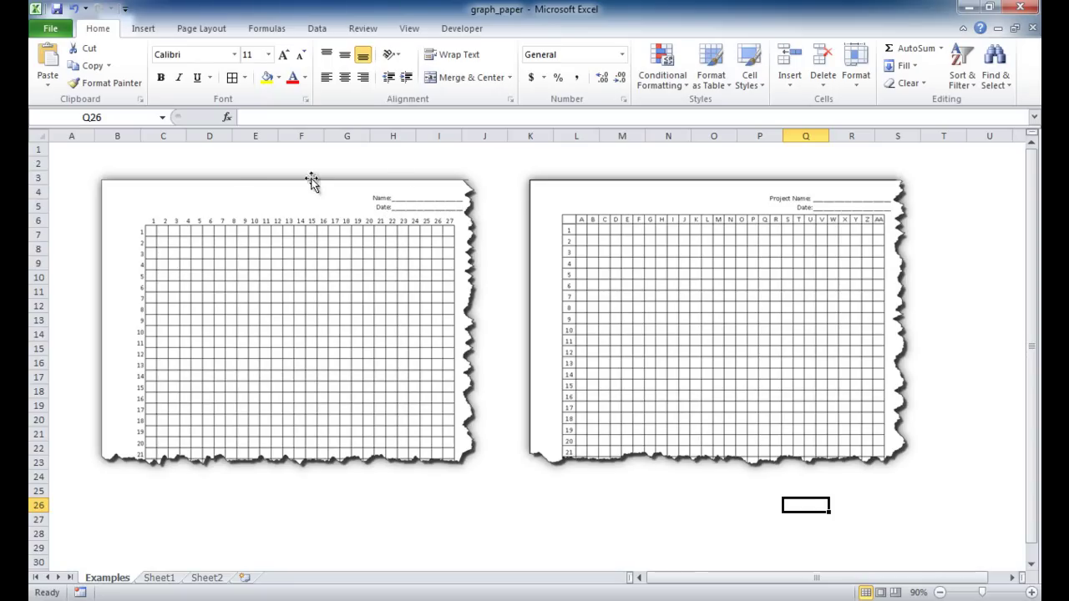
pyautogui.click(206, 578)
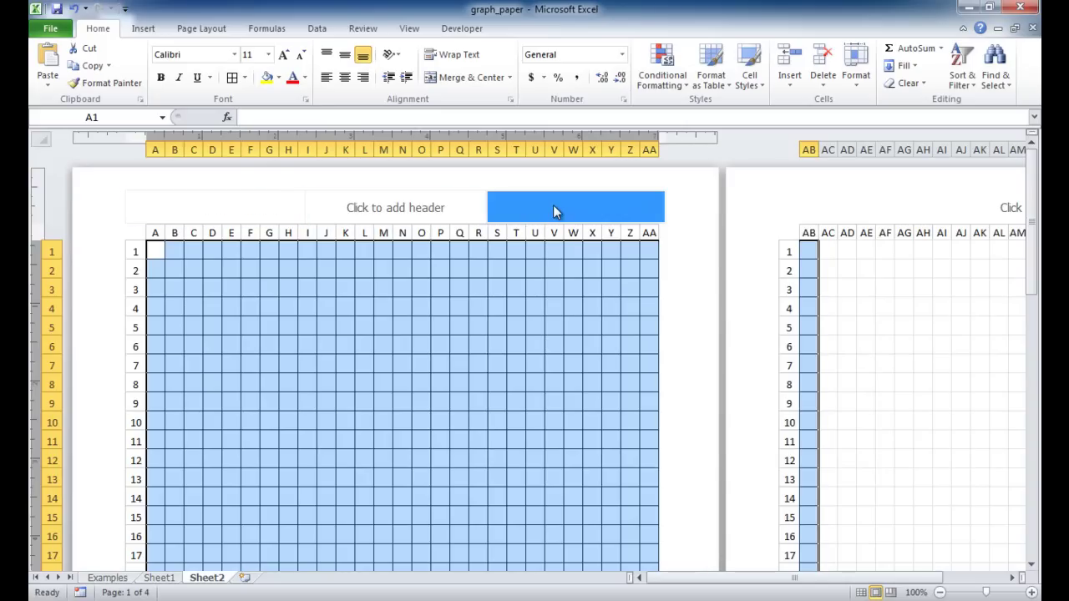
# - Enter 'Name:_____________' and a 'Date:' line with blank underscores in the right header section
pyautogui.click(553, 205)
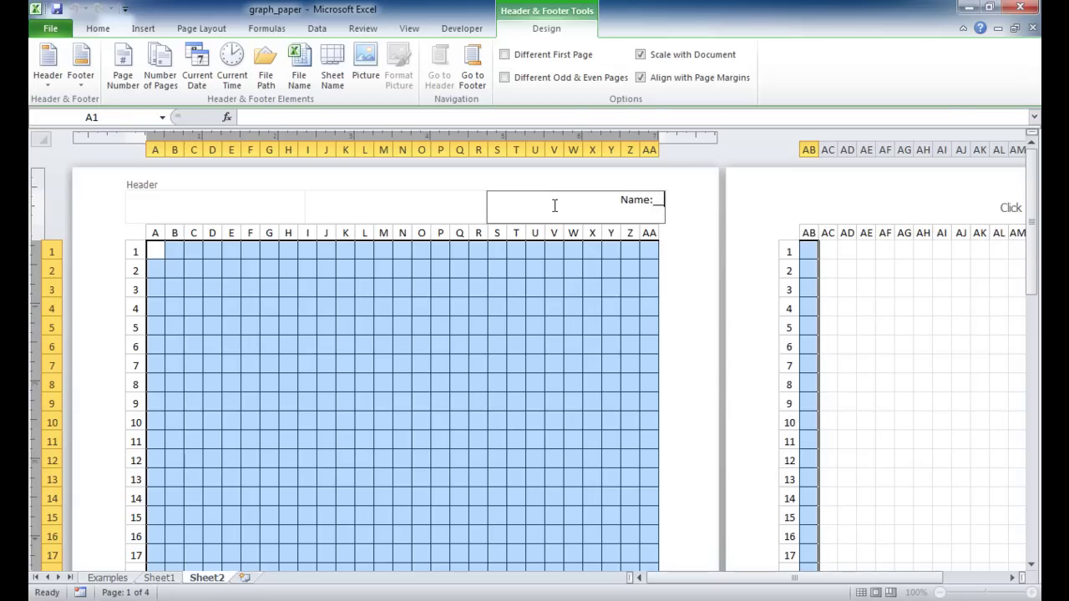
pyautogui.write('Name:_____________')
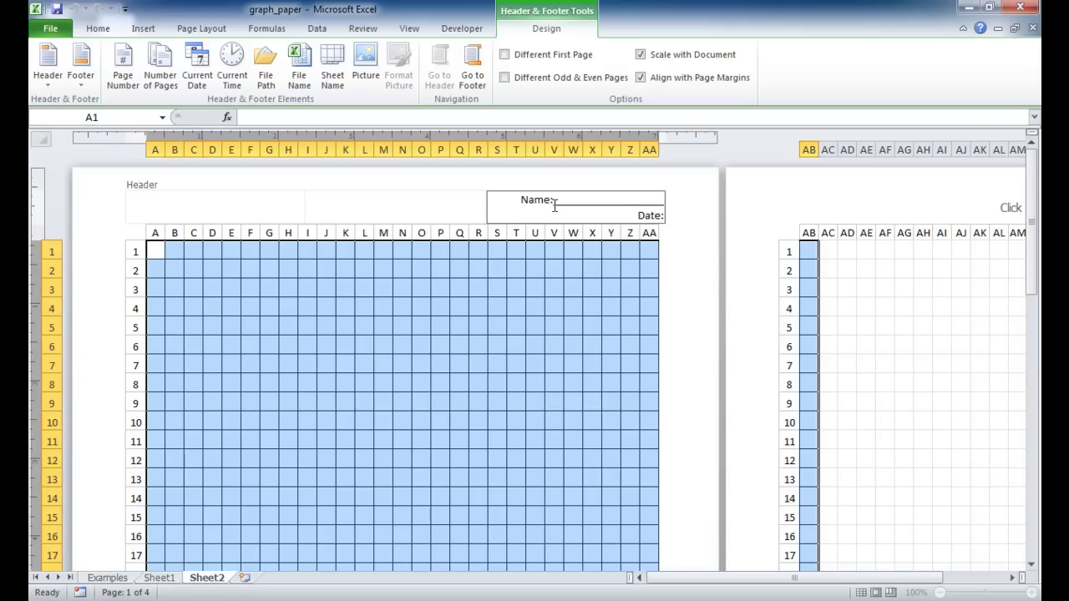
pyautogui.write('_____________')
pyautogui.click(687, 331)
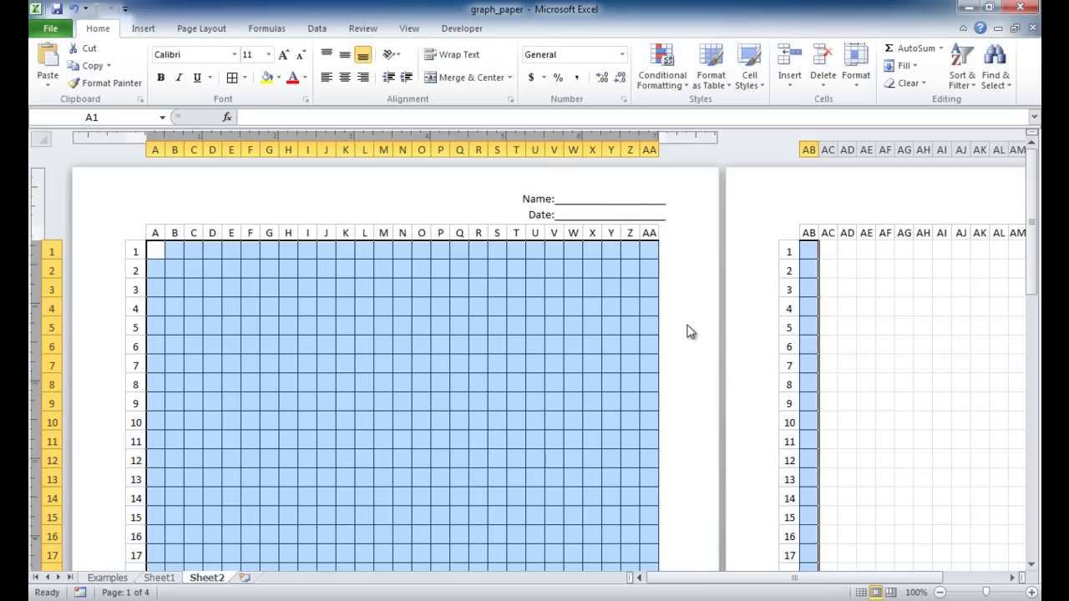
pyautogui.hotkey('ctrl', 'p')
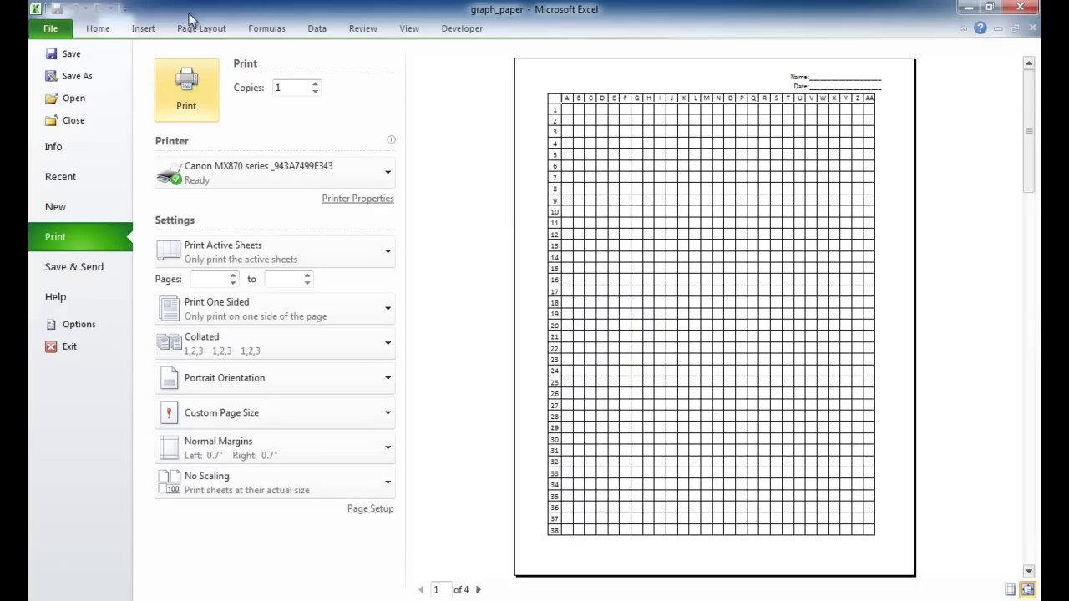
pyautogui.click(97, 28)
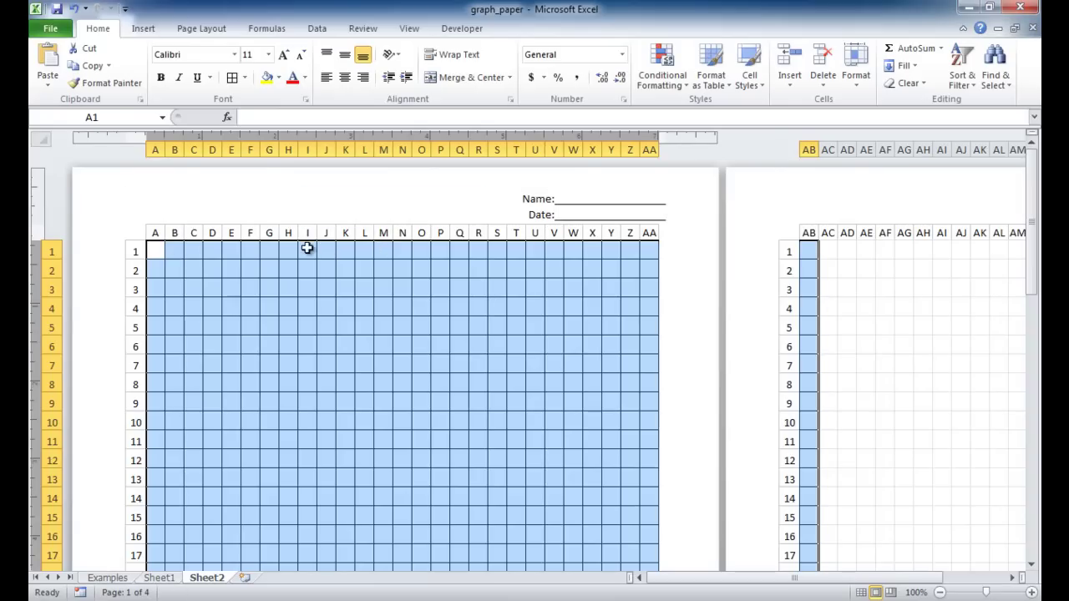
# - Go back to Sheet1 with its numbered 28-by-39 grid
pyautogui.click(167, 580)
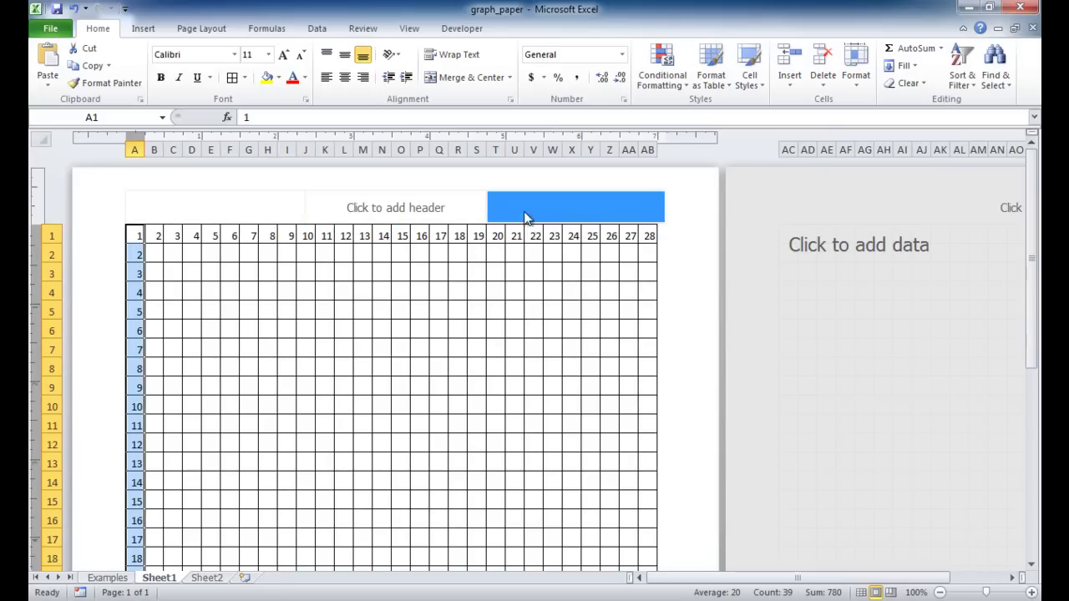